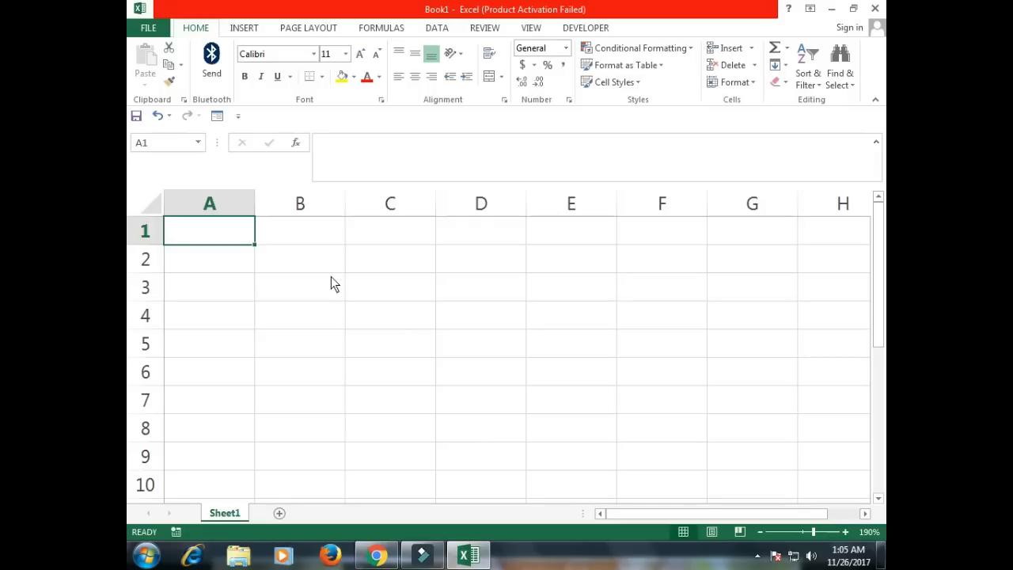
Enter ABCD, SF and DSFDS in A1–A3 and DF below, leaving A4 blank.
{"action": "type", "text": "ABCD"}
{"action": "key", "text": "Return"}
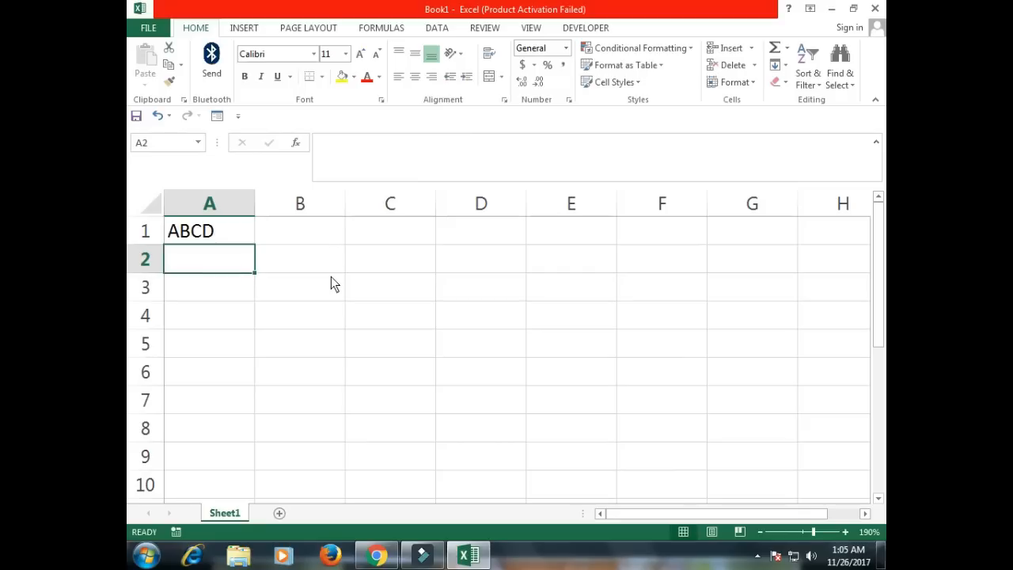
{"action": "type", "text": "SF"}
{"action": "key", "text": "Return"}
{"action": "type", "text": "DSFDS"}
{"action": "key", "text": "Return"}
{"action": "key", "text": "Return"}
{"action": "type", "text": "DF"}
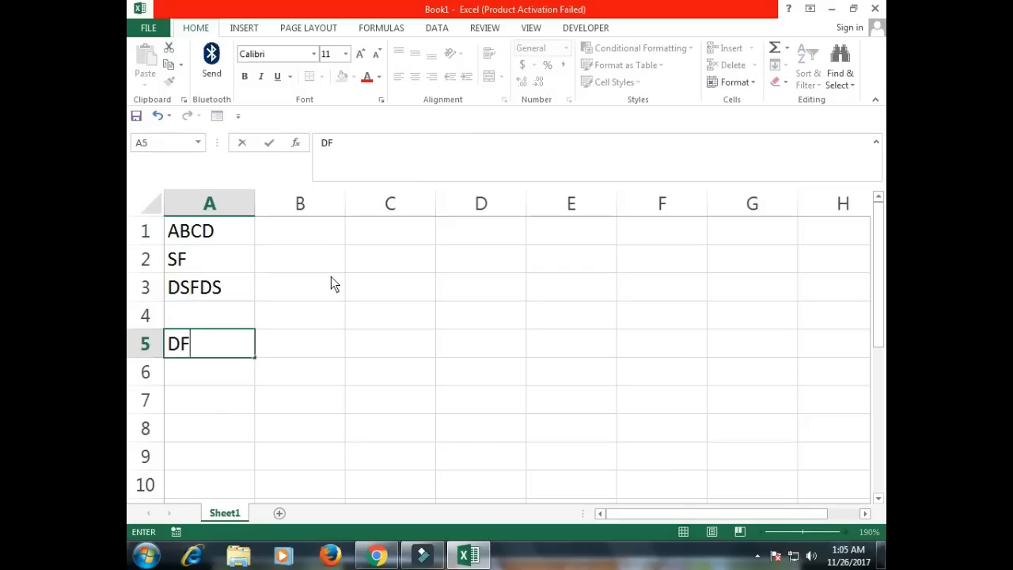
{"action": "key", "text": "Return"}
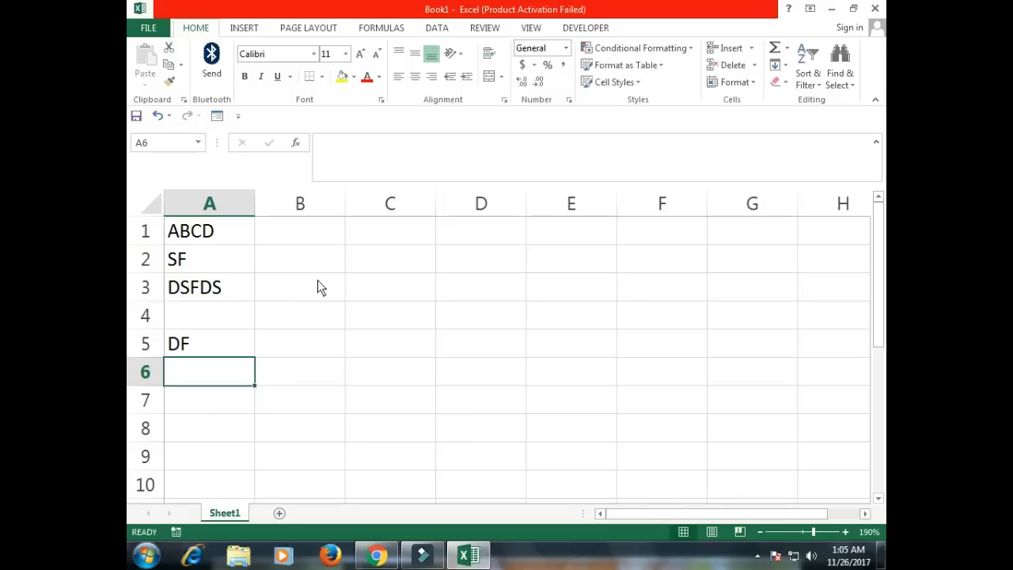
Protect Sheet1 from its tab menu with a sheet password, re-entered to confirm.
{"action": "right_click", "coordinate": [228, 517]}
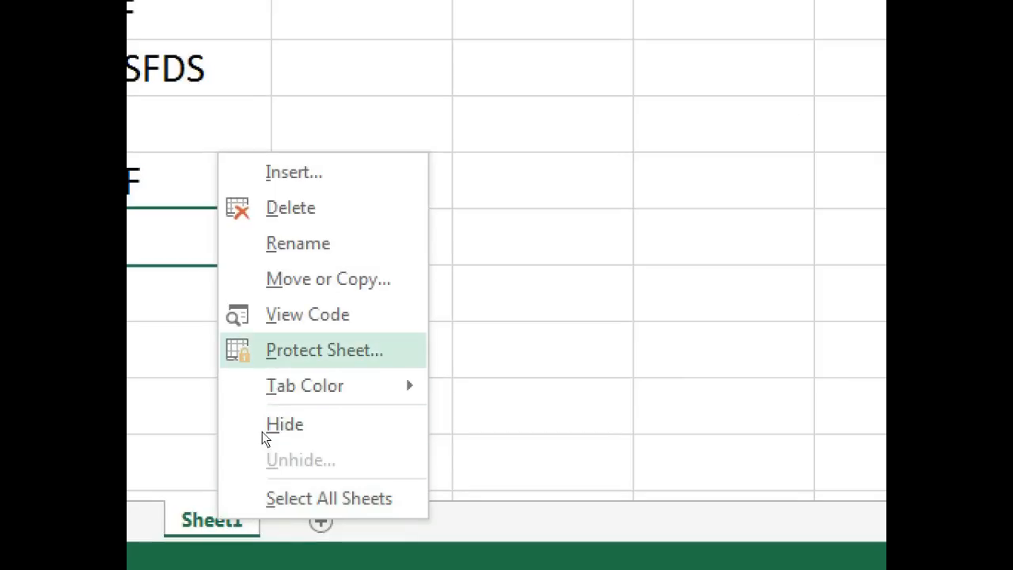
{"action": "key", "text": "Escape"}
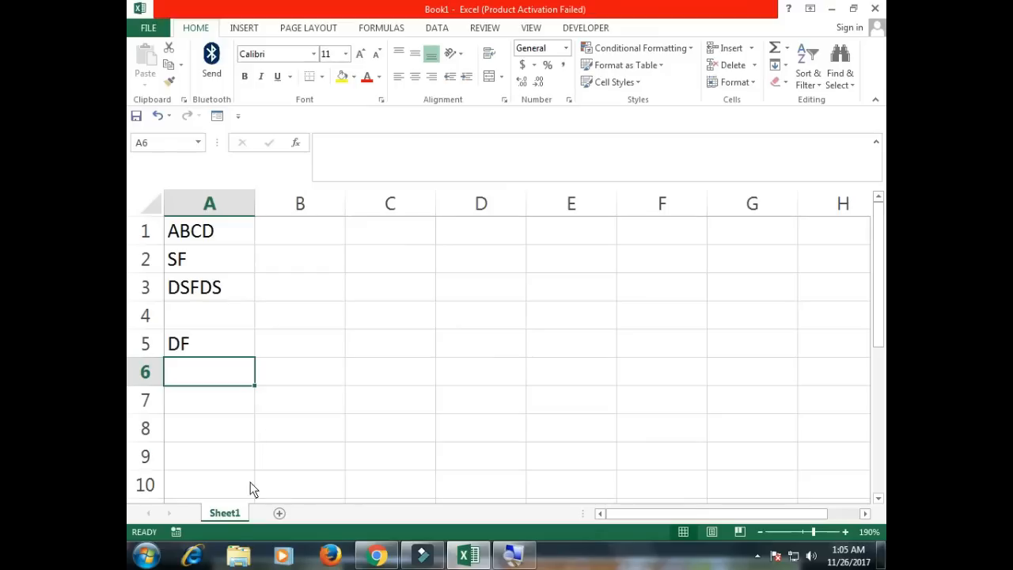
{"action": "right_click", "coordinate": [236, 513]}
{"action": "left_click", "coordinate": [273, 429]}
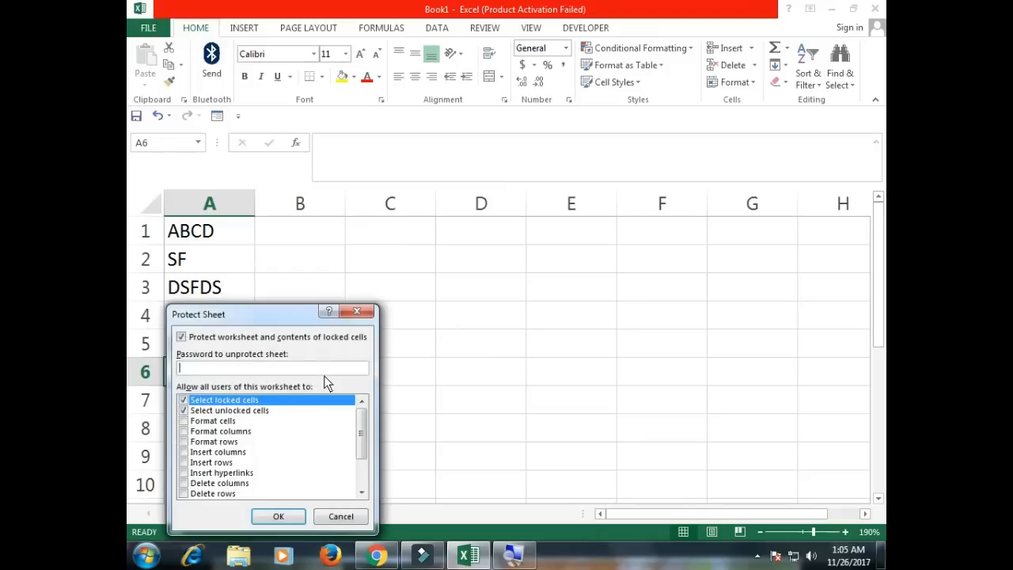
{"action": "left_click_drag", "start_coordinate": [300, 319], "coordinate": [491, 241]}
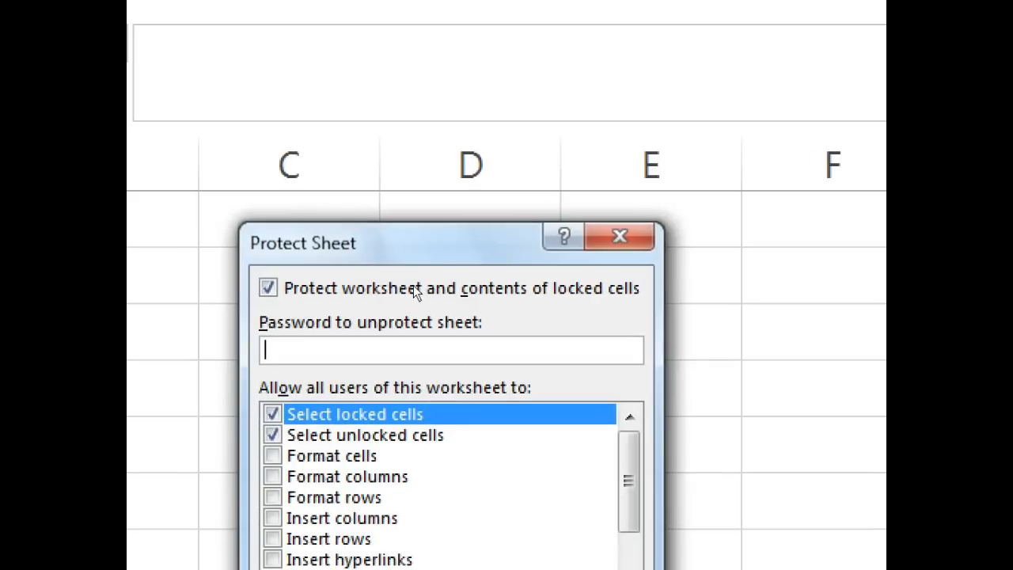
{"action": "type", "text": "123"}
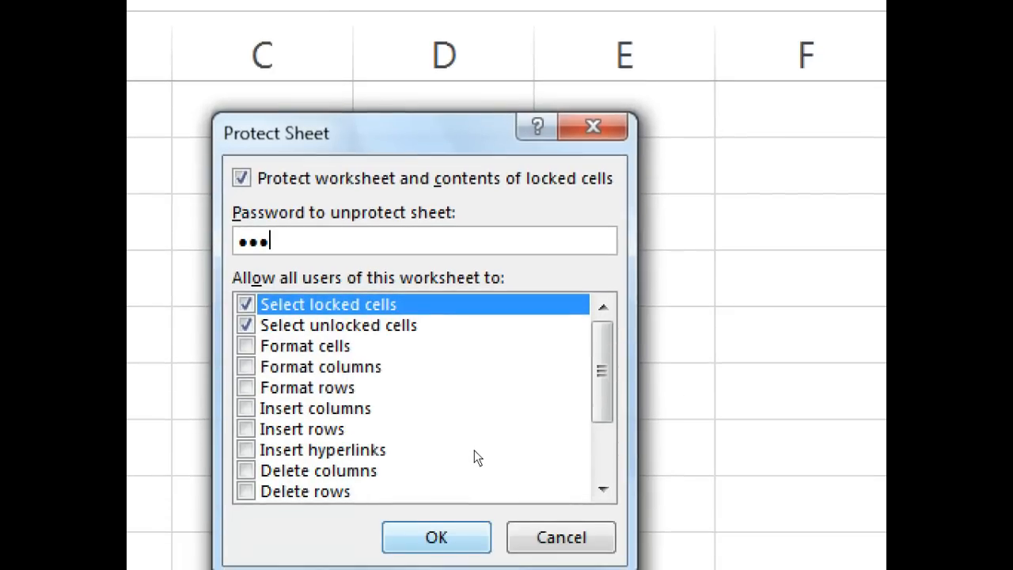
{"action": "key", "text": "Return"}
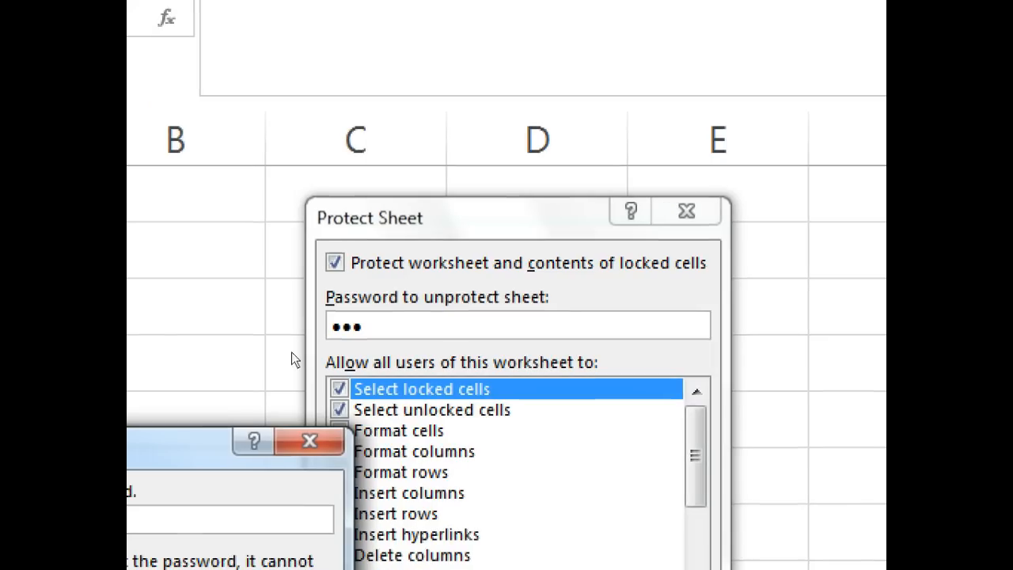
{"action": "left_click_drag", "start_coordinate": [130, 440], "coordinate": [499, 216]}
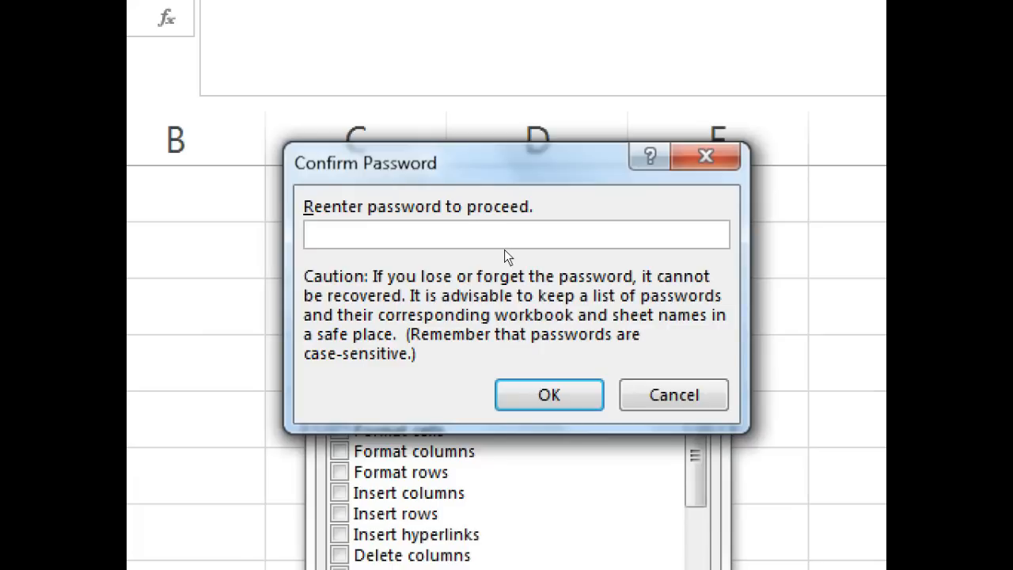
{"action": "type", "text": "123"}
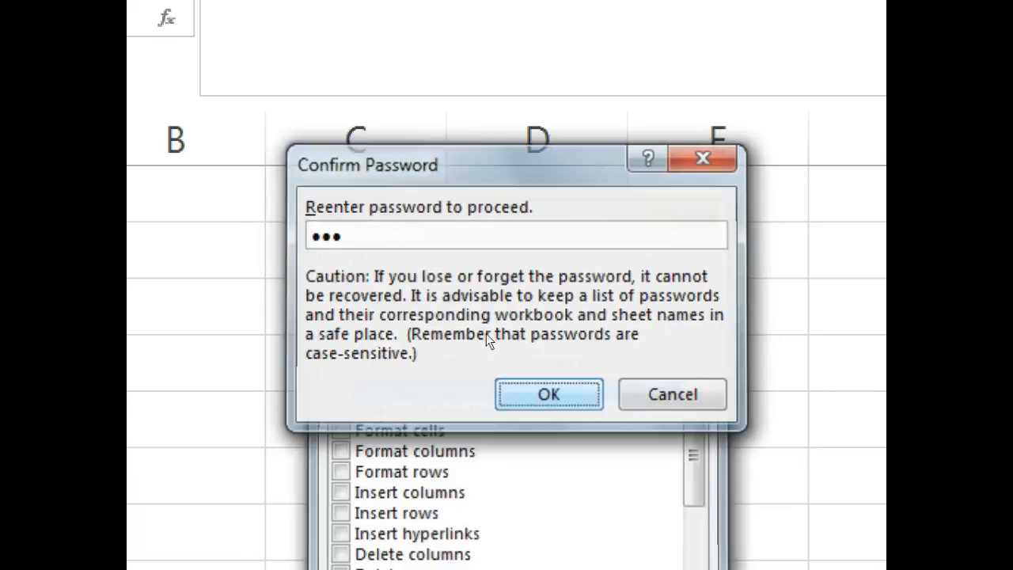
{"action": "key", "text": "Return"}
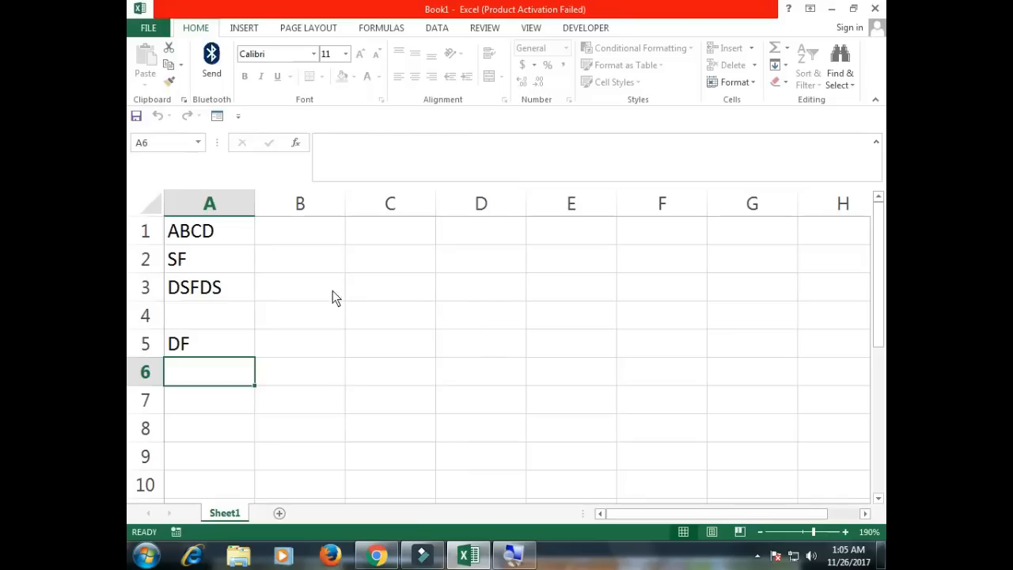
{"action": "left_click_drag", "start_coordinate": [211, 242], "coordinate": [234, 355]}
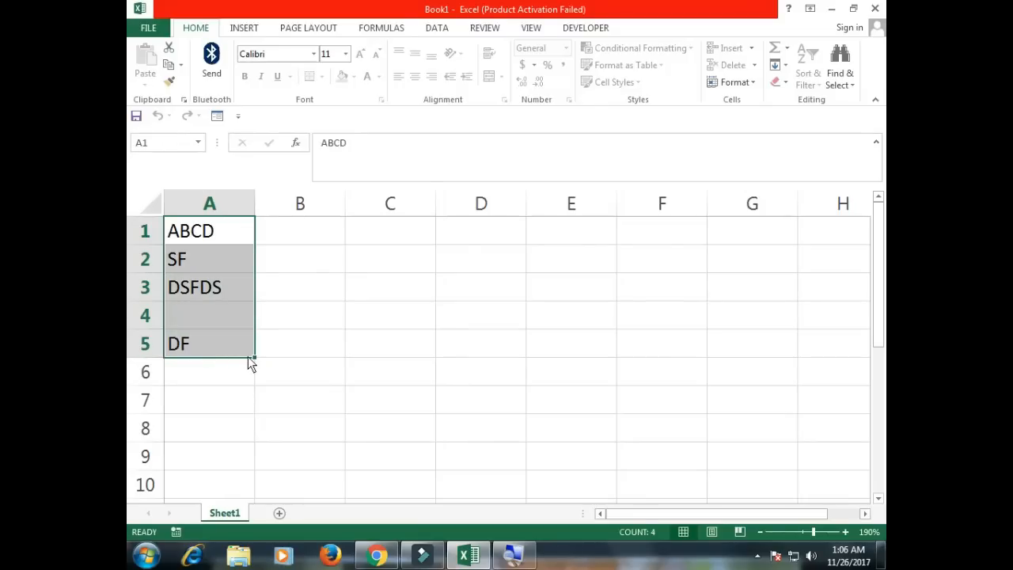
{"action": "key", "text": "Delete"}
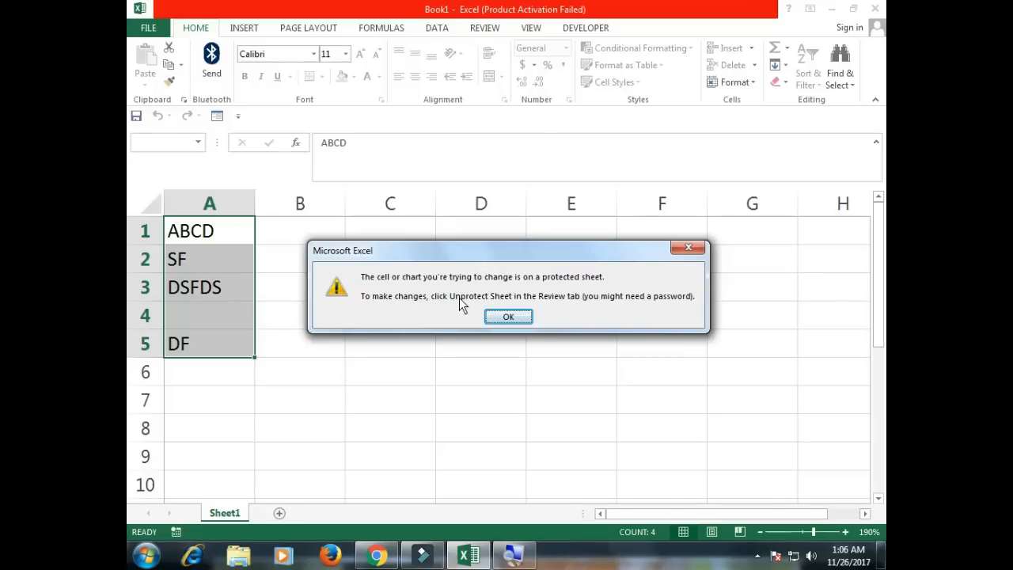
{"action": "left_click", "coordinate": [510, 316]}
{"action": "left_click_drag", "start_coordinate": [238, 256], "coordinate": [218, 350]}
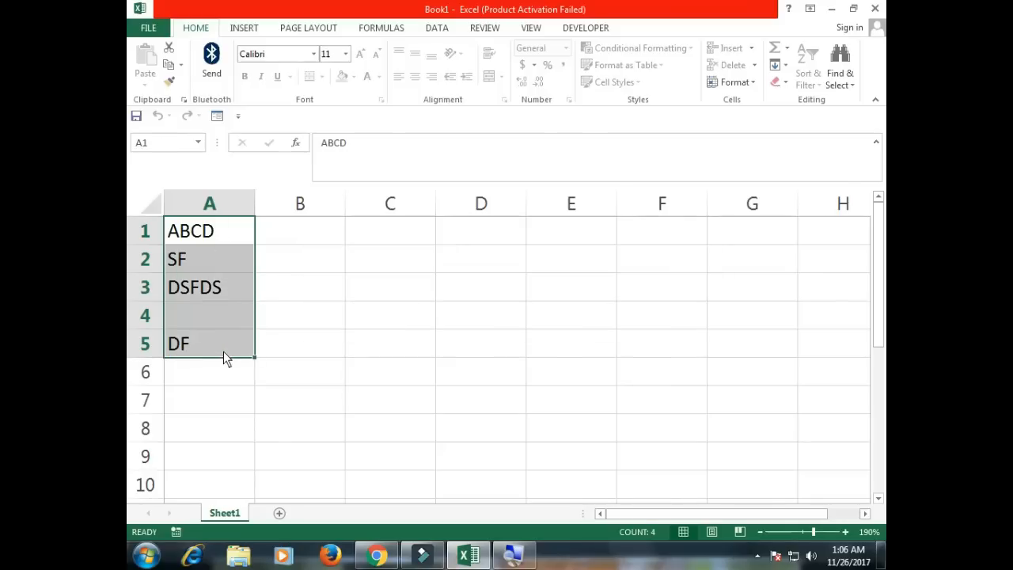
{"action": "key", "text": "Delete"}
Dismiss the protected-sheet warning and choose Unprotect Sheet from the Sheet1 tab menu.
{"action": "left_click", "coordinate": [510, 317]}
{"action": "right_click", "coordinate": [225, 514]}
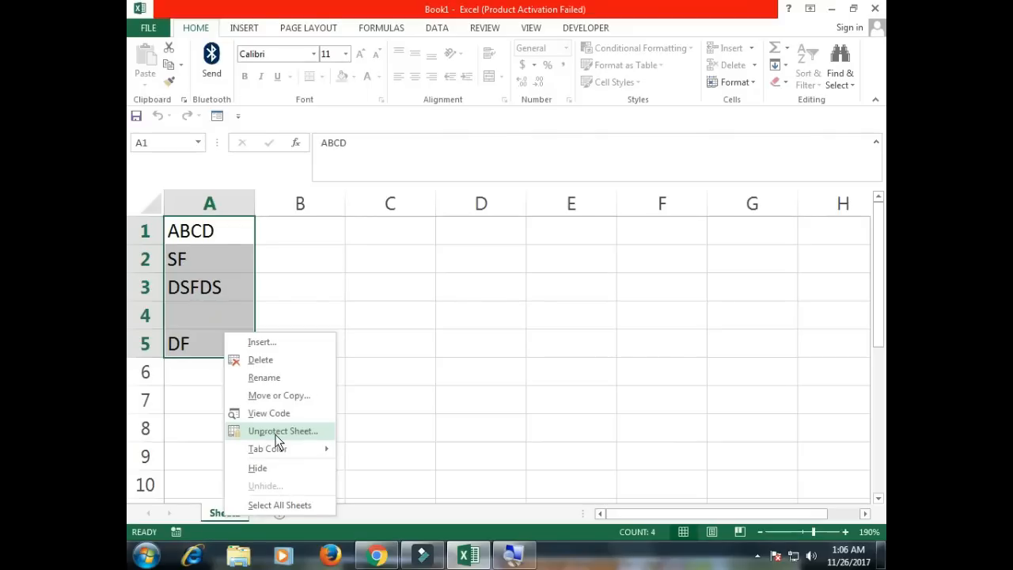
{"action": "left_click", "coordinate": [277, 435]}
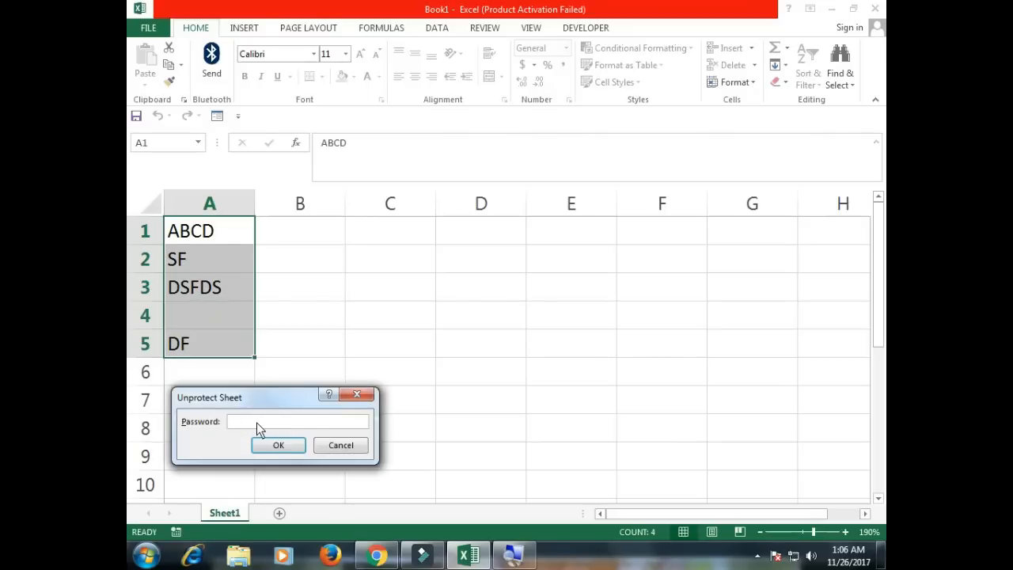
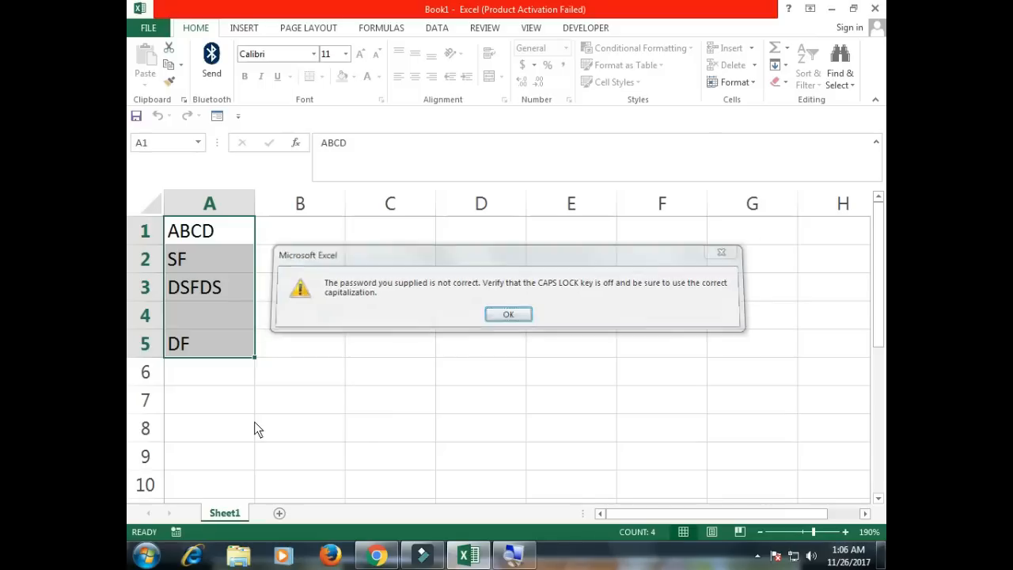
Close the incorrect-password error, return to cell A1, and bring up Save As with Ctrl+S.
{"action": "key", "text": "Return"}
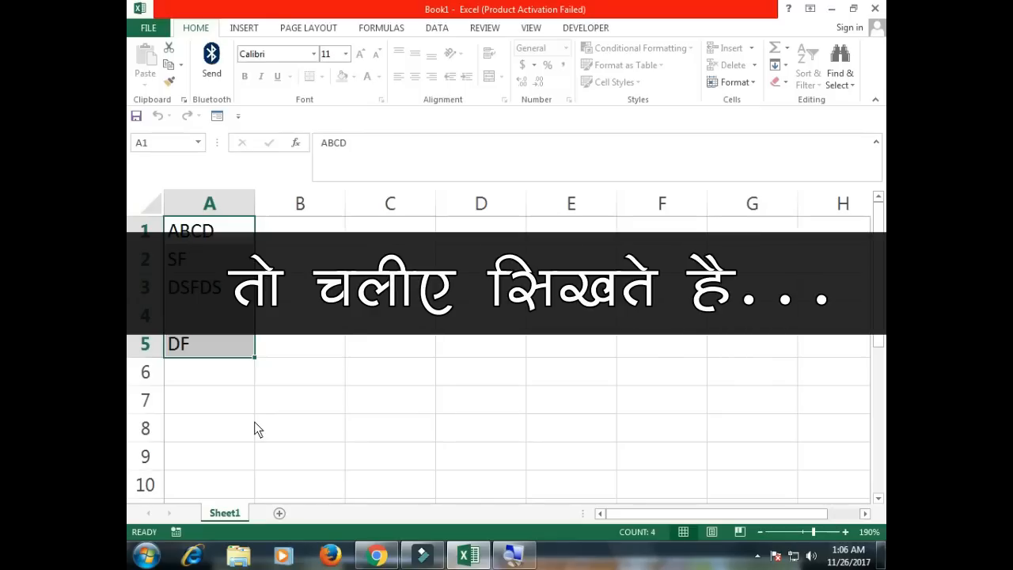
{"action": "key", "text": "Down"}
{"action": "key", "text": "Up"}
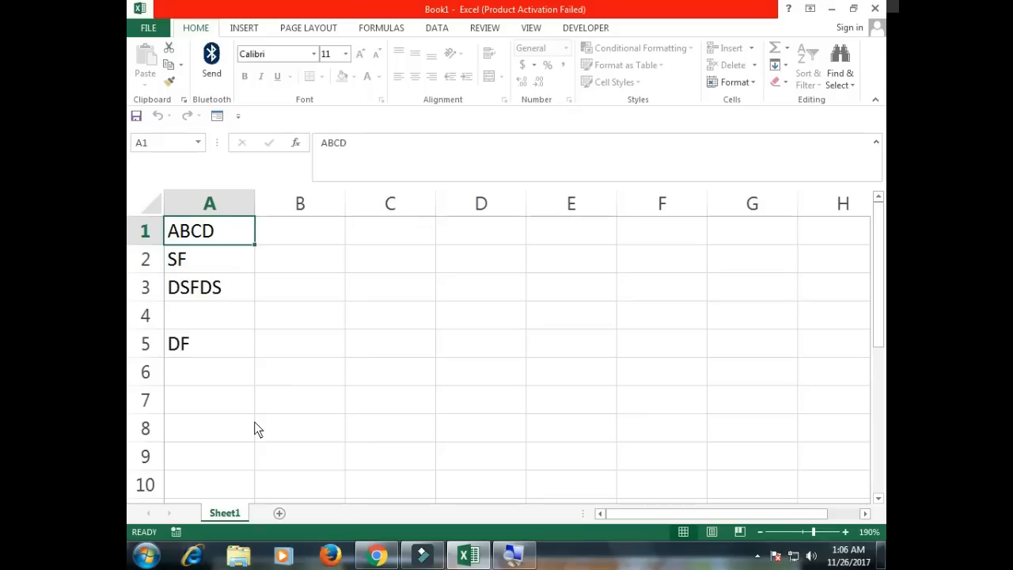
{"action": "key", "text": "ctrl+s"}
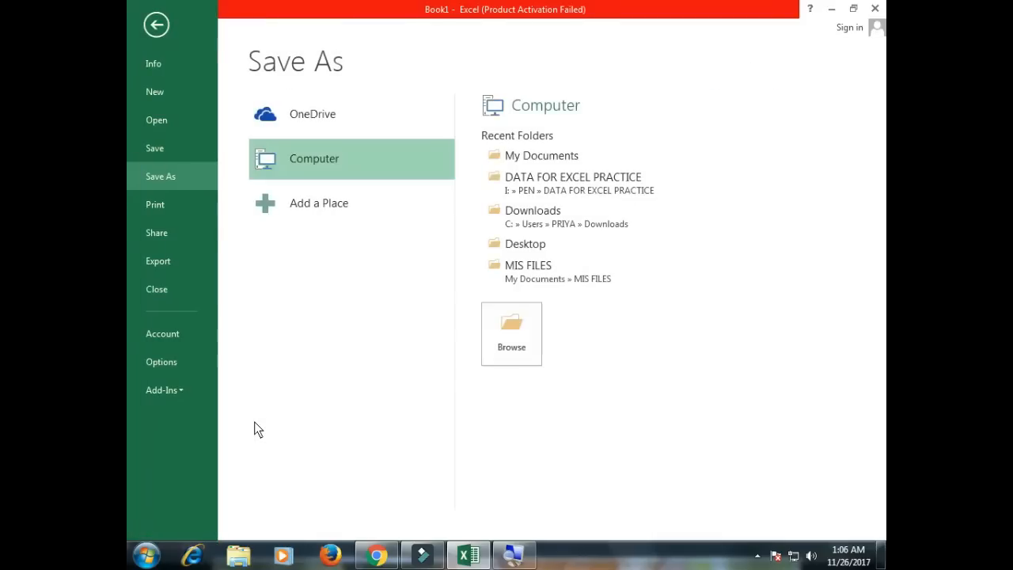
Save the workbook as IMPFILE in Documents\MY EXCEL FILES, then close it.
{"action": "left_click", "coordinate": [511, 158]}
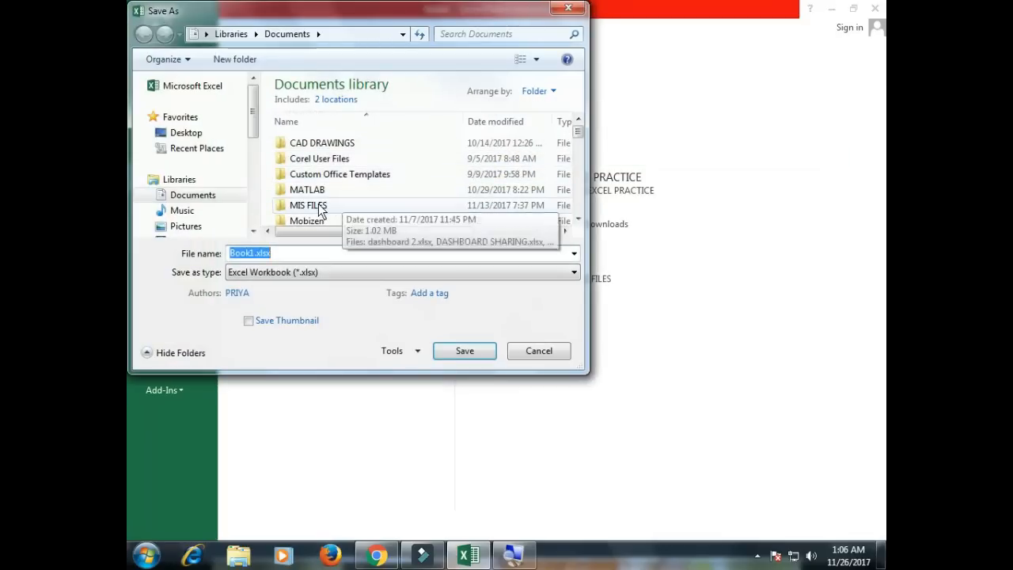
{"action": "scroll", "coordinate": [321, 216], "scroll_direction": "down", "scroll_amount": 1}
{"action": "left_click", "coordinate": [318, 217]}
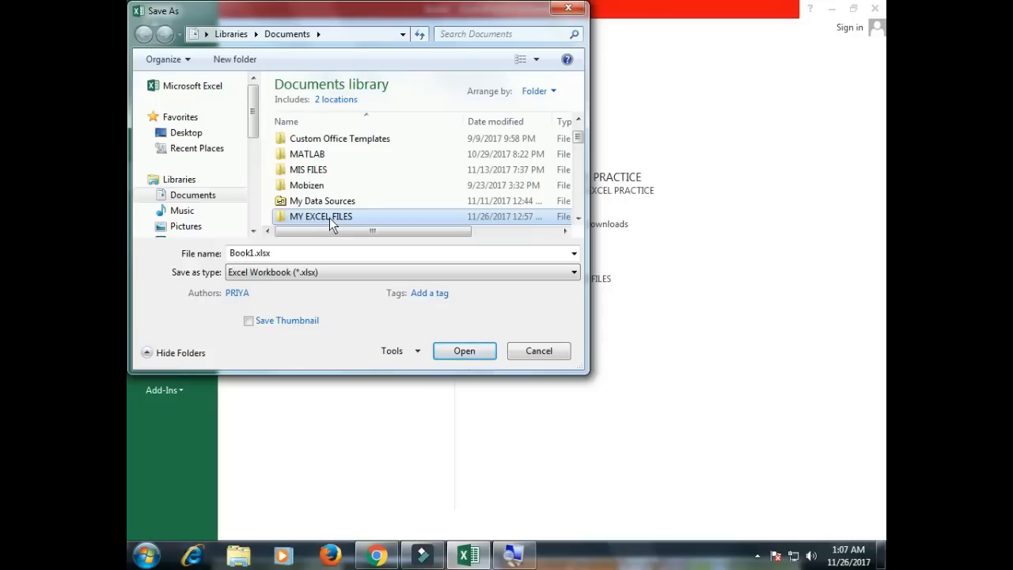
{"action": "double_click", "coordinate": [338, 218]}
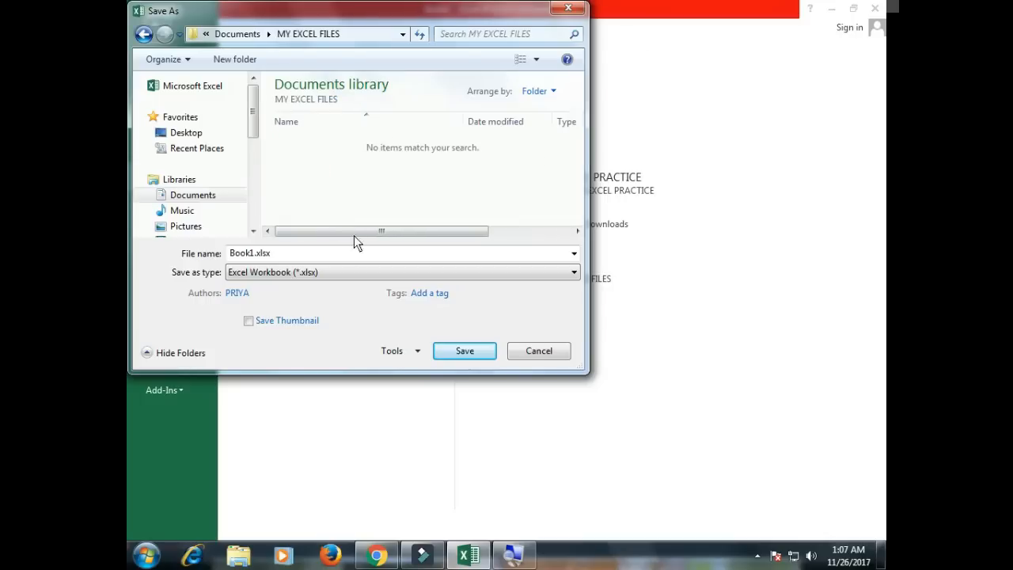
{"action": "double_click", "coordinate": [289, 256]}
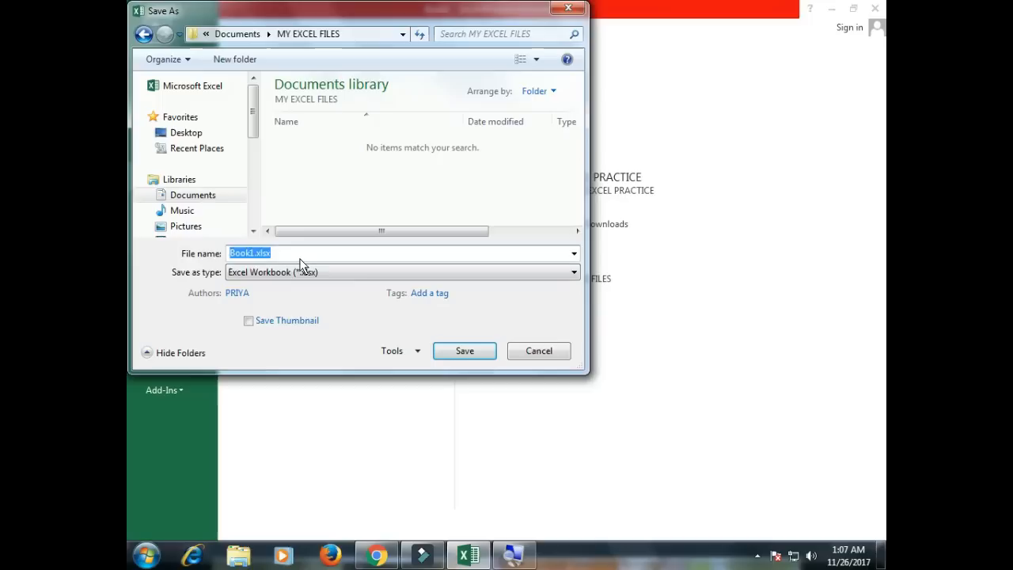
{"action": "type", "text": "IMP"}
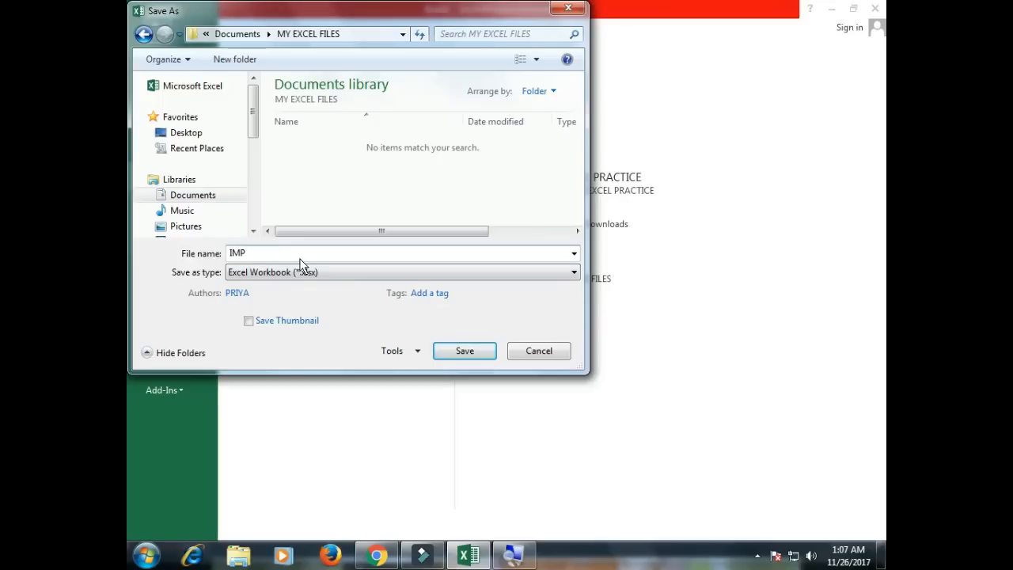
{"action": "type", "text": "FILE"}
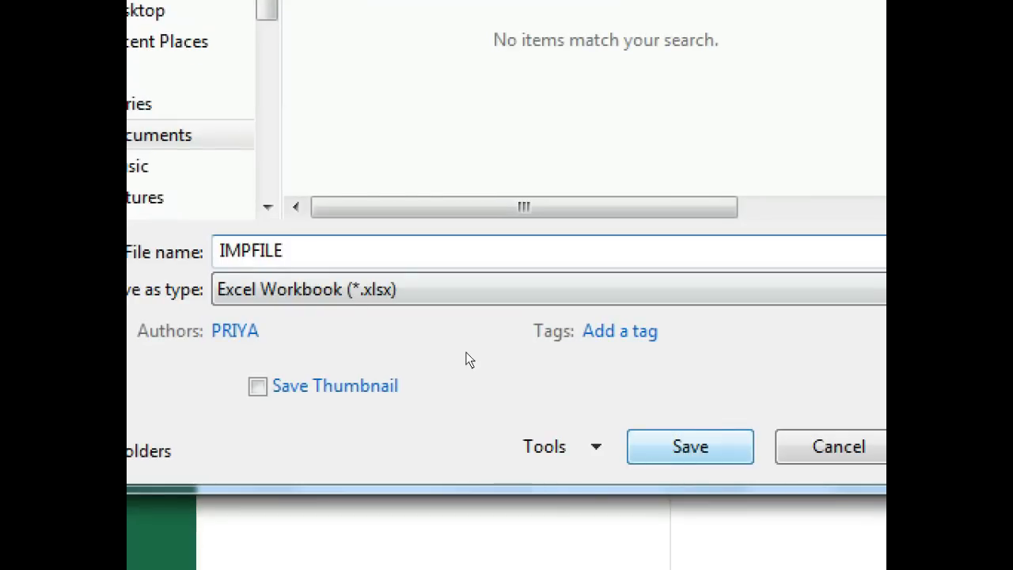
{"action": "key", "text": "Return"}
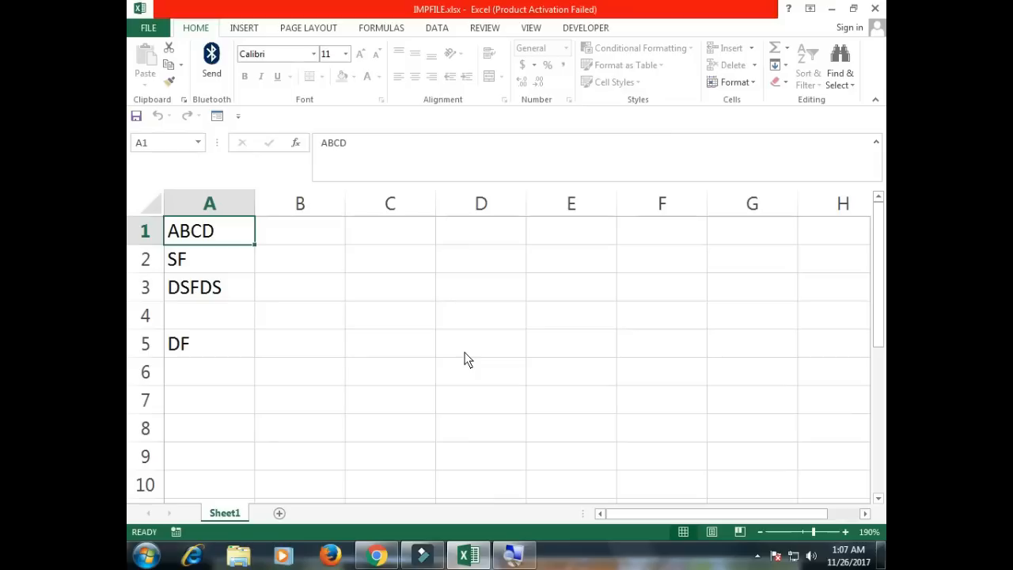
{"action": "key", "text": "ctrl+w"}
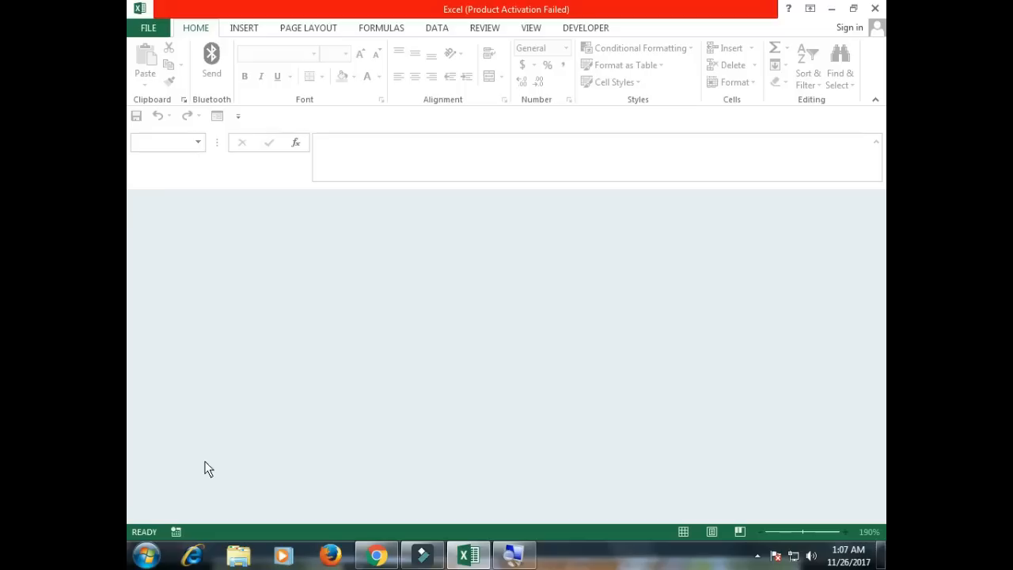
Open Documents\MY EXCEL FILES in Windows Explorer and select IMPFILE.xlsx.
{"action": "left_click", "coordinate": [145, 556]}
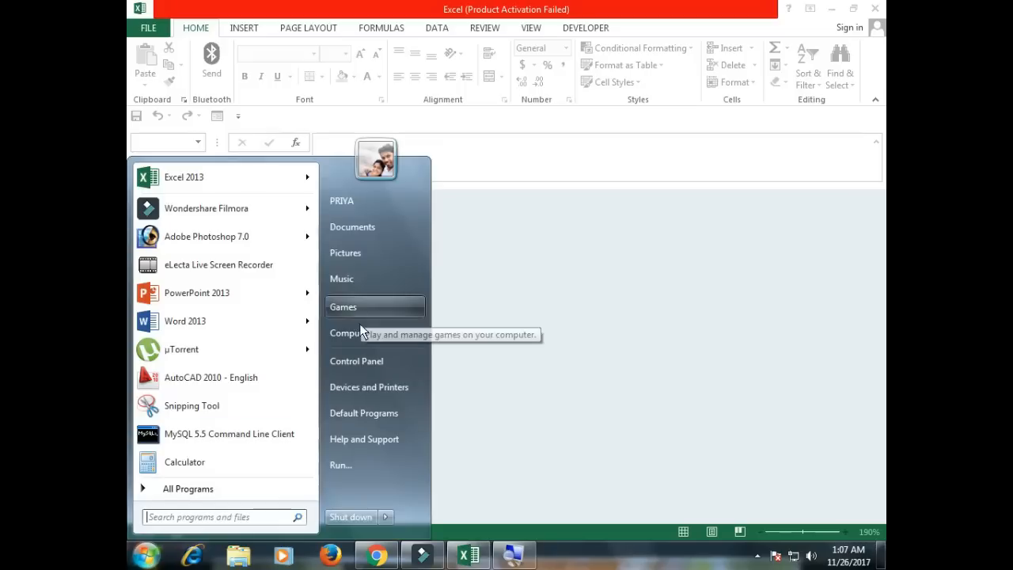
{"action": "left_click", "coordinate": [375, 236]}
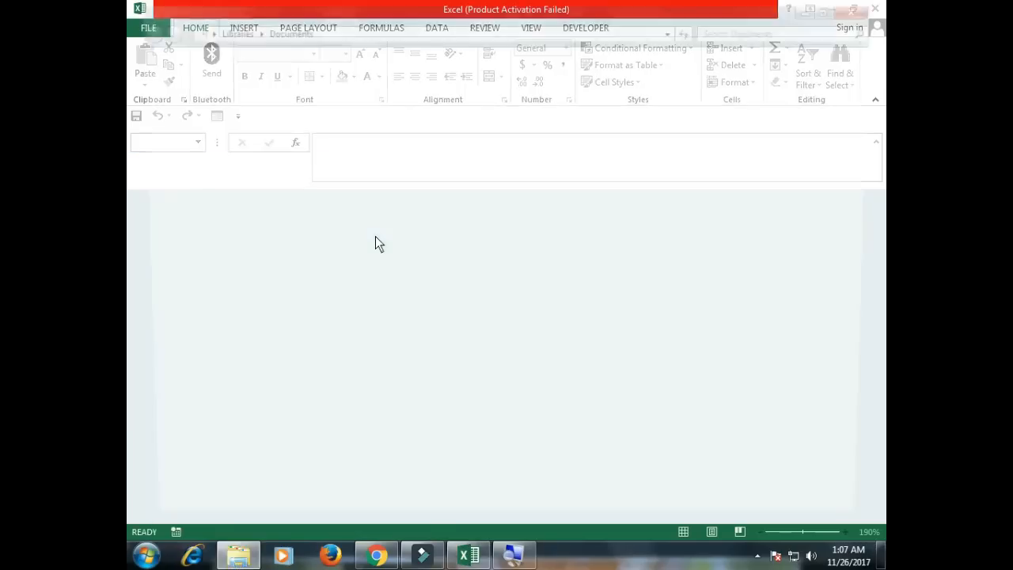
{"action": "left_click", "coordinate": [331, 245]}
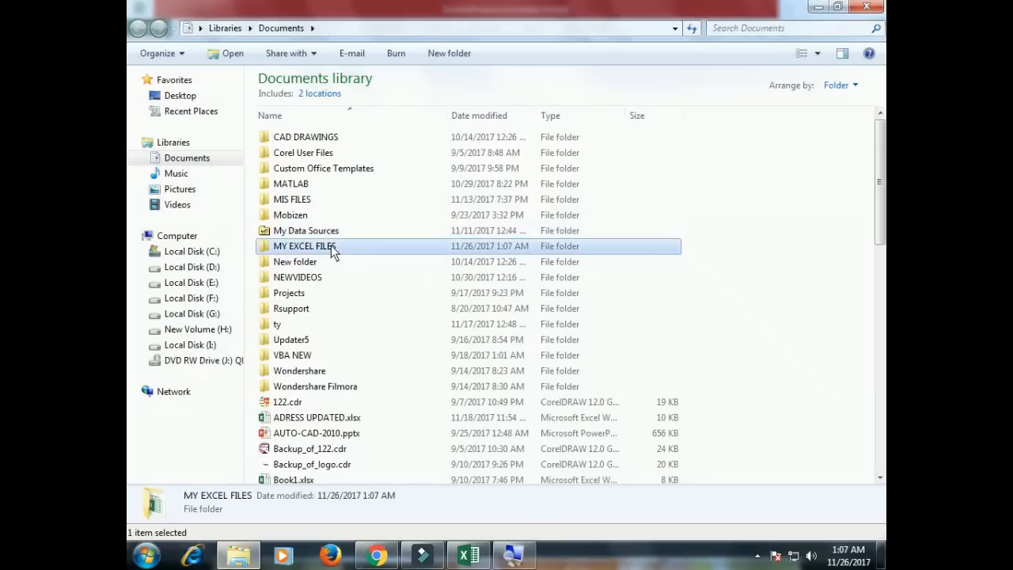
{"action": "double_click", "coordinate": [331, 245]}
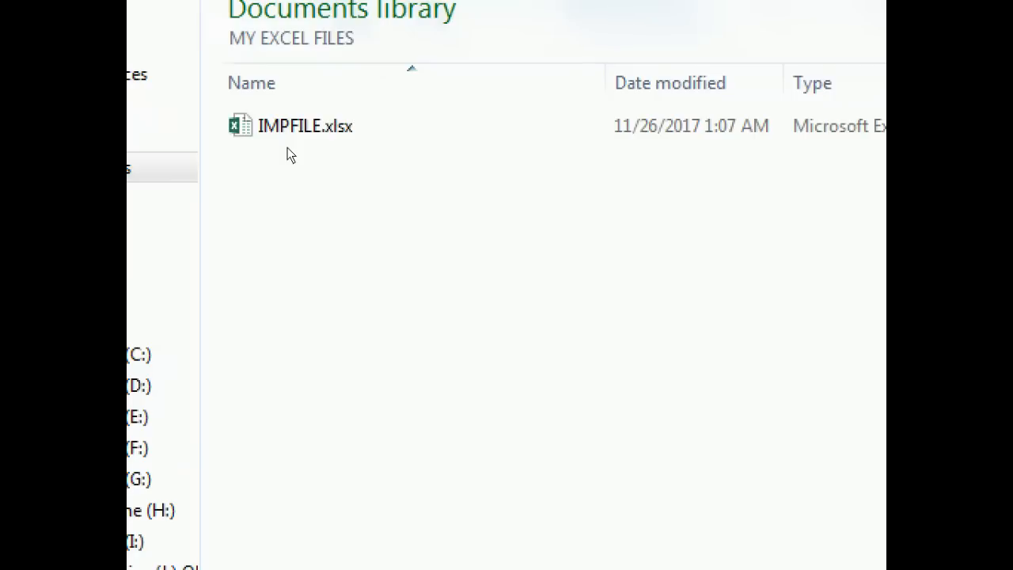
{"action": "left_click", "coordinate": [288, 141]}
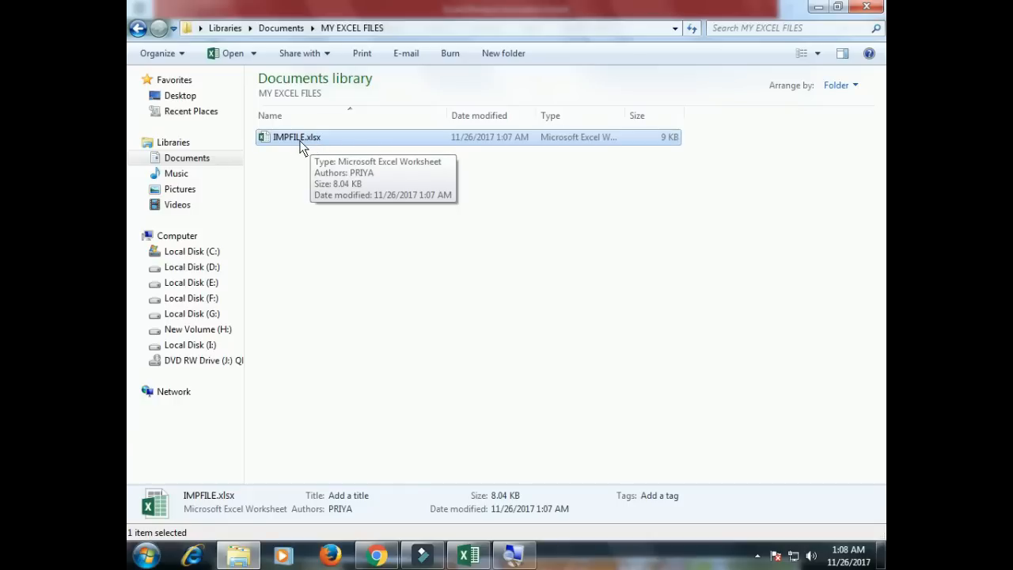
{"action": "left_click", "coordinate": [161, 53]}
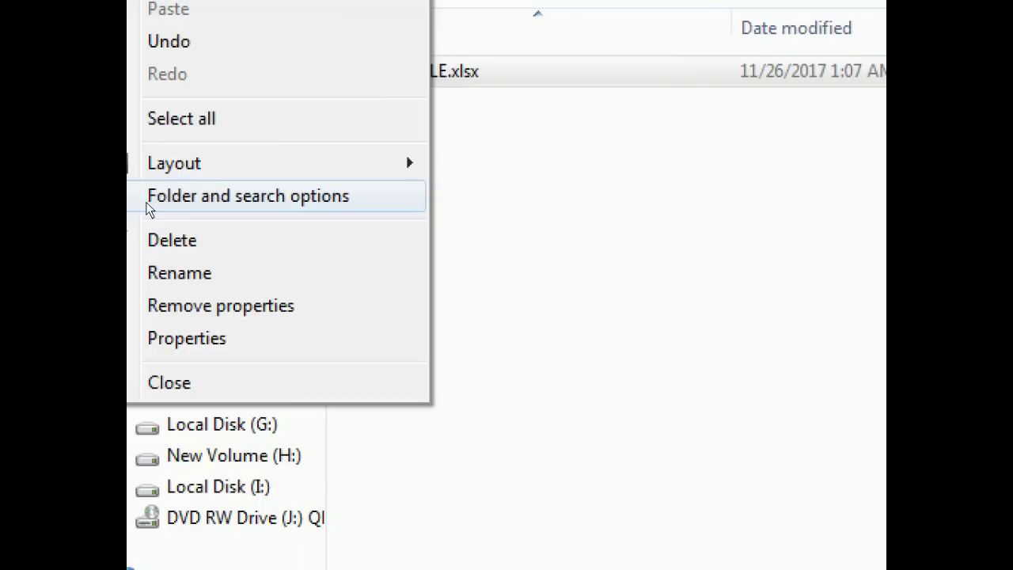
Turn on 'Hide extensions for known file types' in Folder Options and apply it.
{"action": "left_click", "coordinate": [147, 206]}
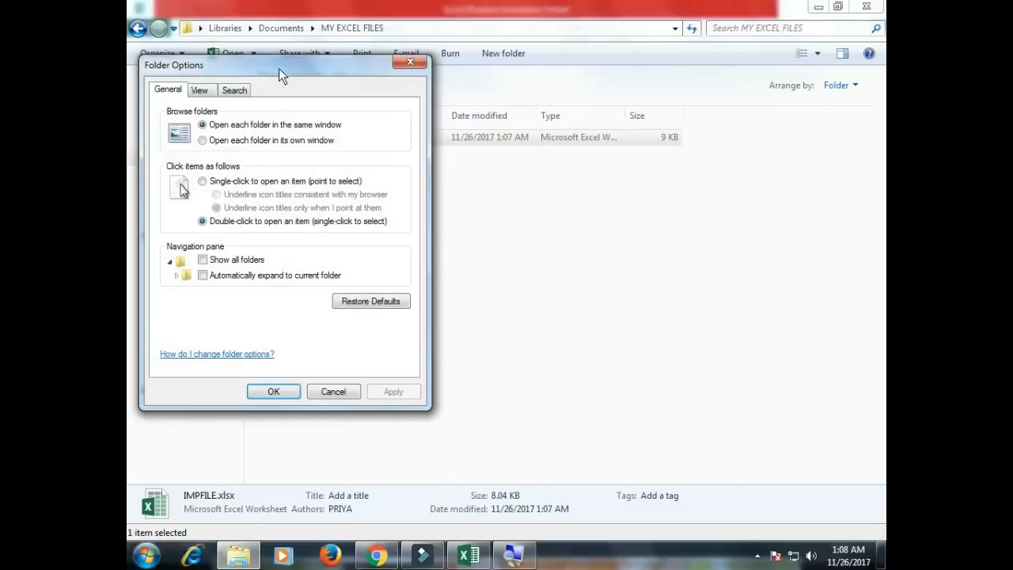
{"action": "left_click_drag", "start_coordinate": [279, 68], "coordinate": [465, 100]}
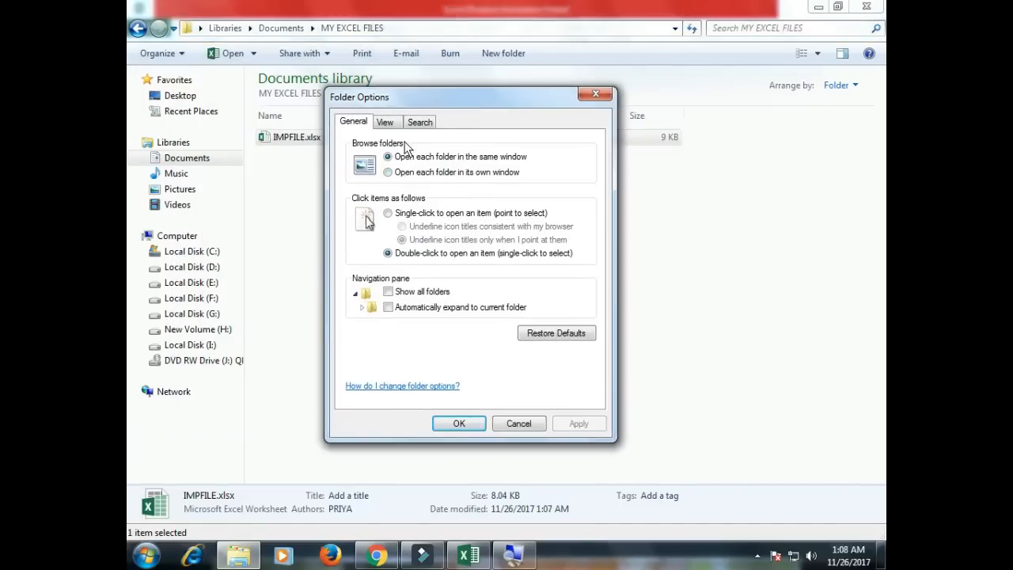
{"action": "left_click", "coordinate": [385, 121]}
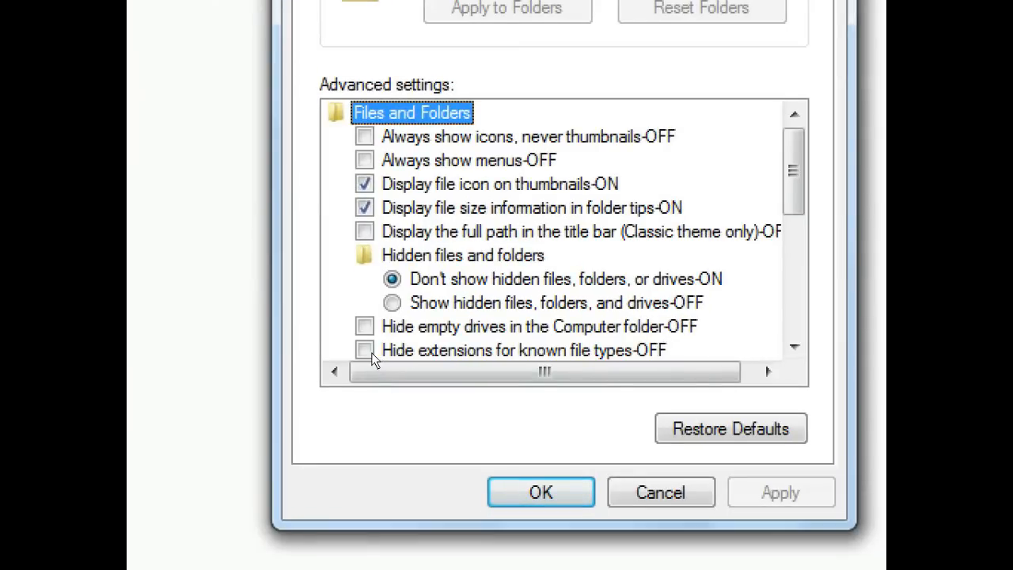
{"action": "left_click", "coordinate": [372, 352]}
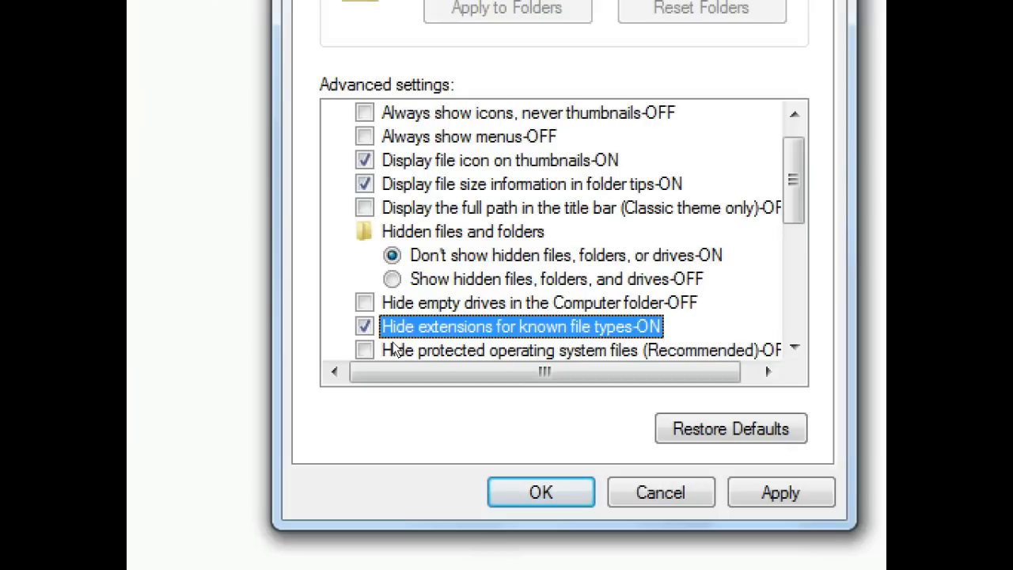
{"action": "key", "text": "alt+a"}
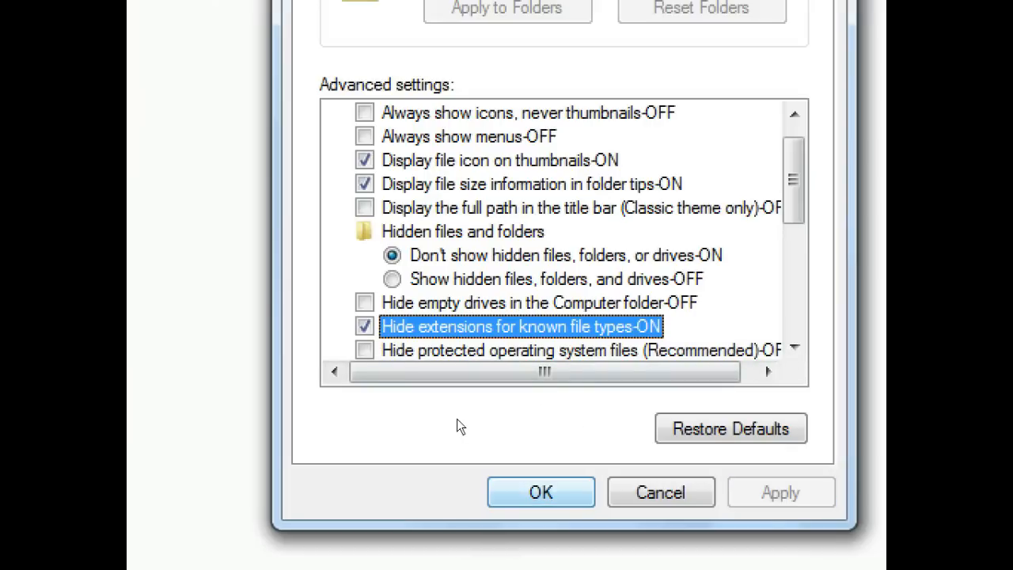
{"action": "key", "text": "Return"}
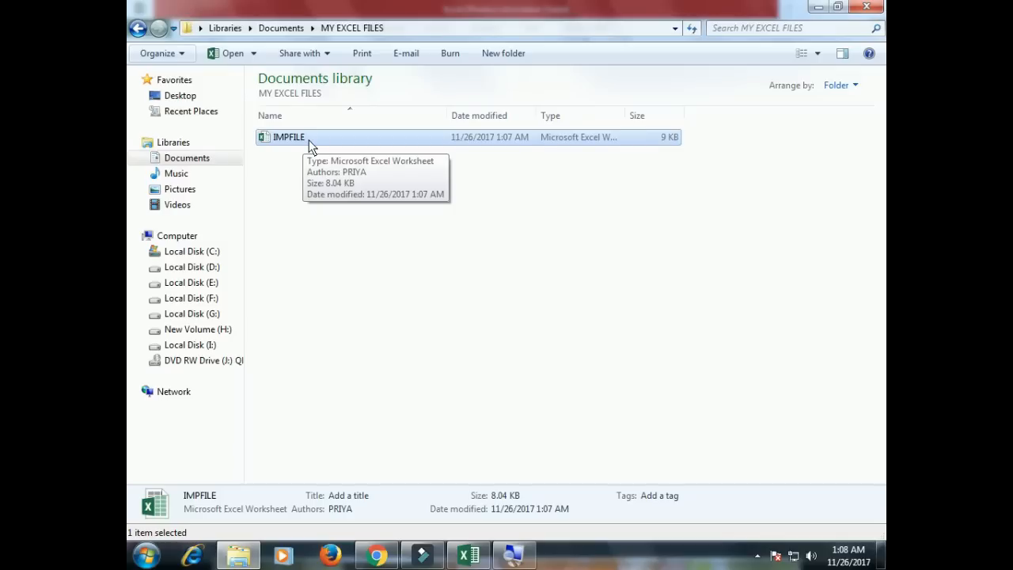
Switch 'Hide extensions for known file types' back off in Folder Options and apply it.
{"action": "left_click", "coordinate": [175, 55]}
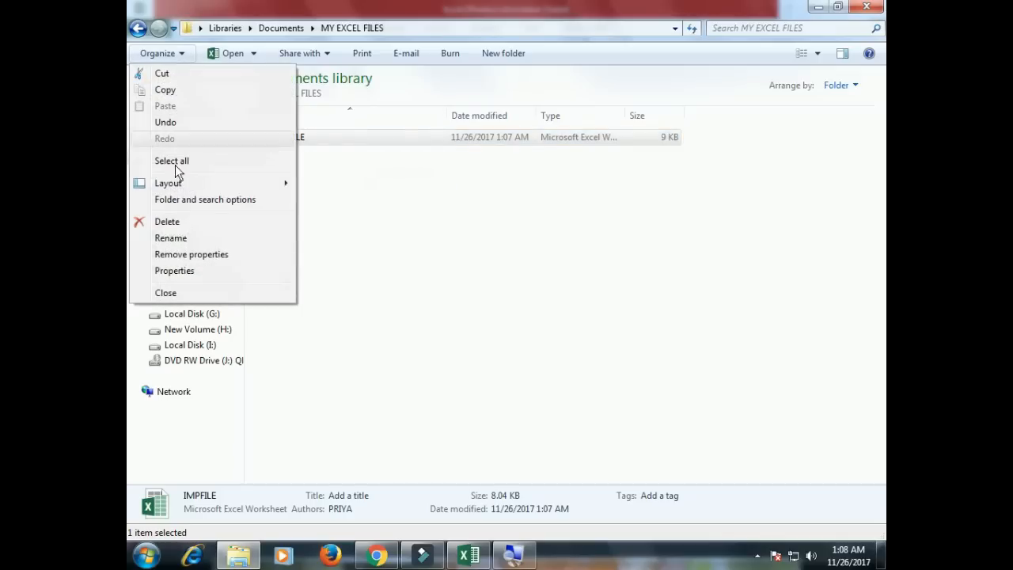
{"action": "left_click", "coordinate": [196, 199]}
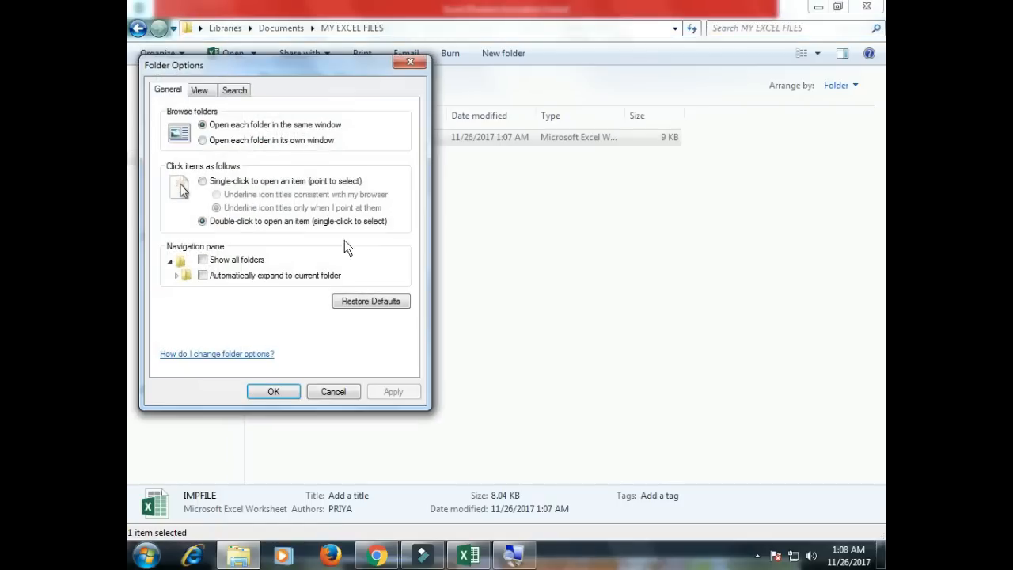
{"action": "left_click_drag", "start_coordinate": [274, 68], "coordinate": [469, 117]}
{"action": "left_click", "coordinate": [398, 139]}
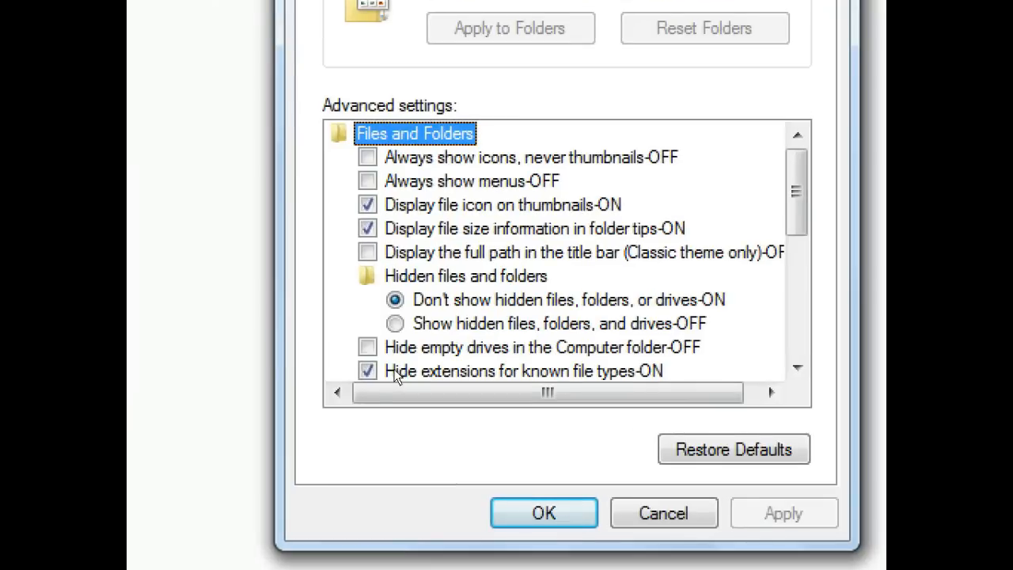
{"action": "left_click", "coordinate": [396, 372]}
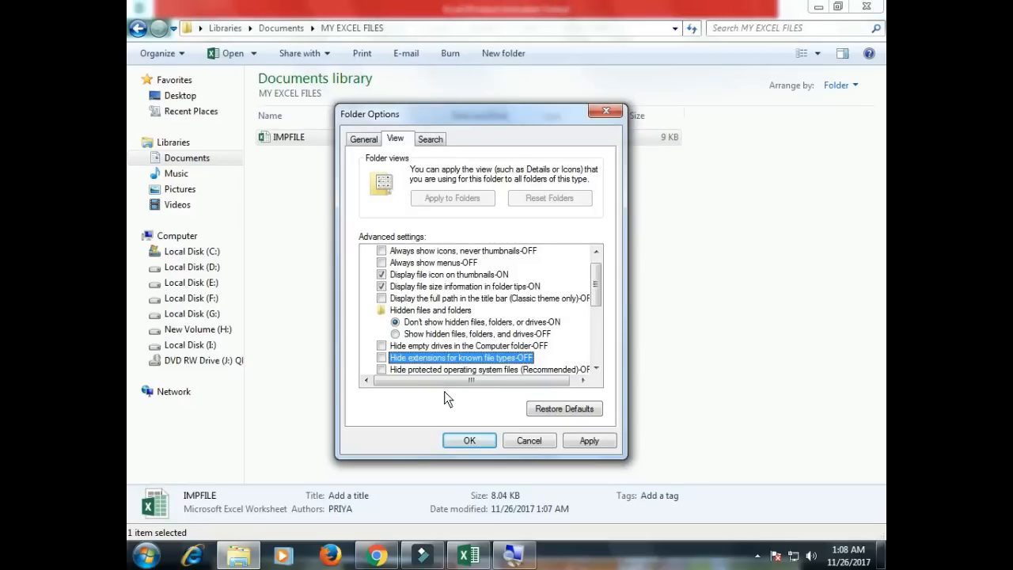
{"action": "left_click", "coordinate": [586, 440]}
{"action": "left_click", "coordinate": [484, 442]}
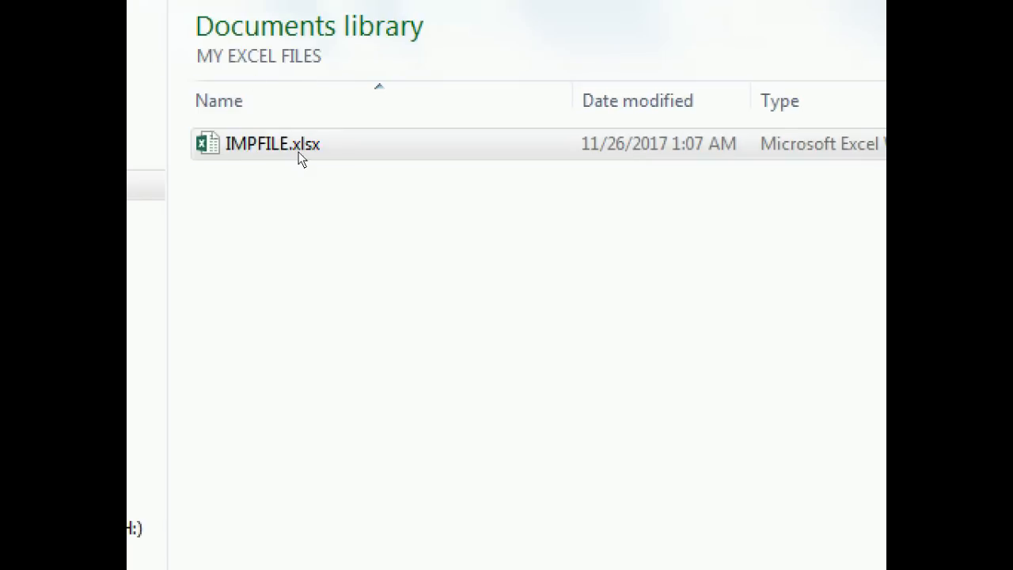
Select IMPFILE.xlsx and bring up its right-click menu.
{"action": "left_click", "coordinate": [314, 149]}
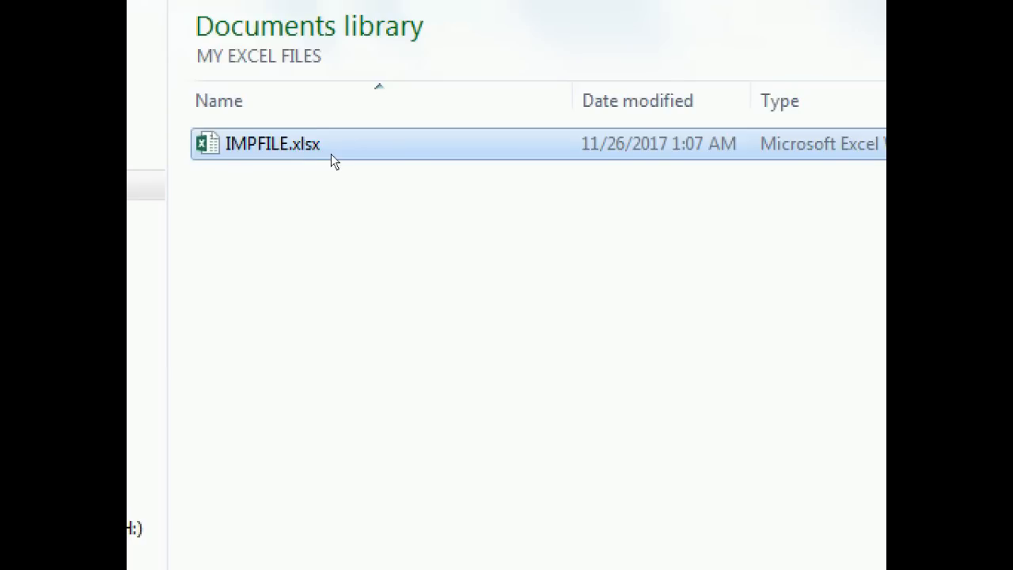
{"action": "key", "text": "super"}
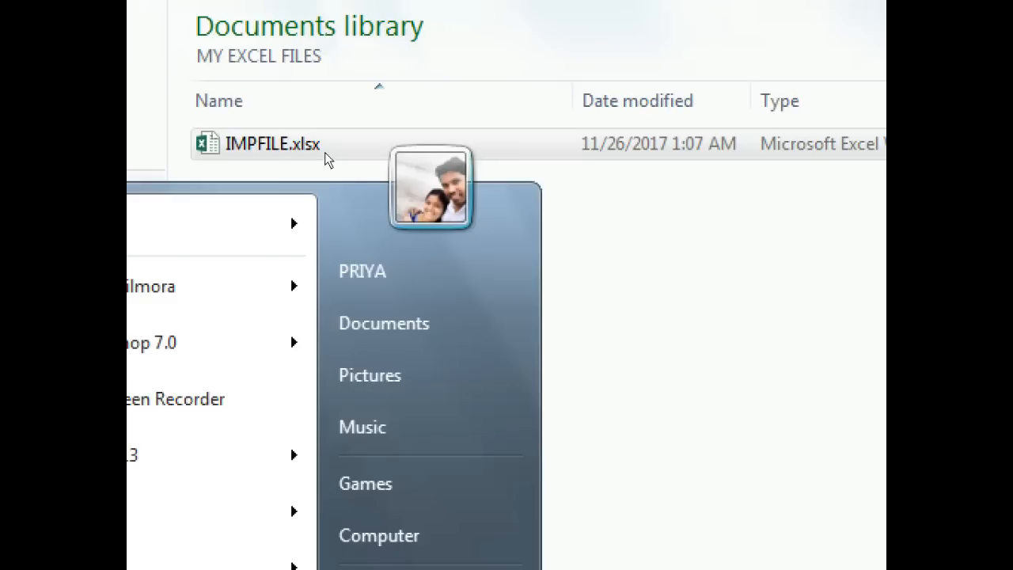
{"action": "left_click", "coordinate": [325, 132]}
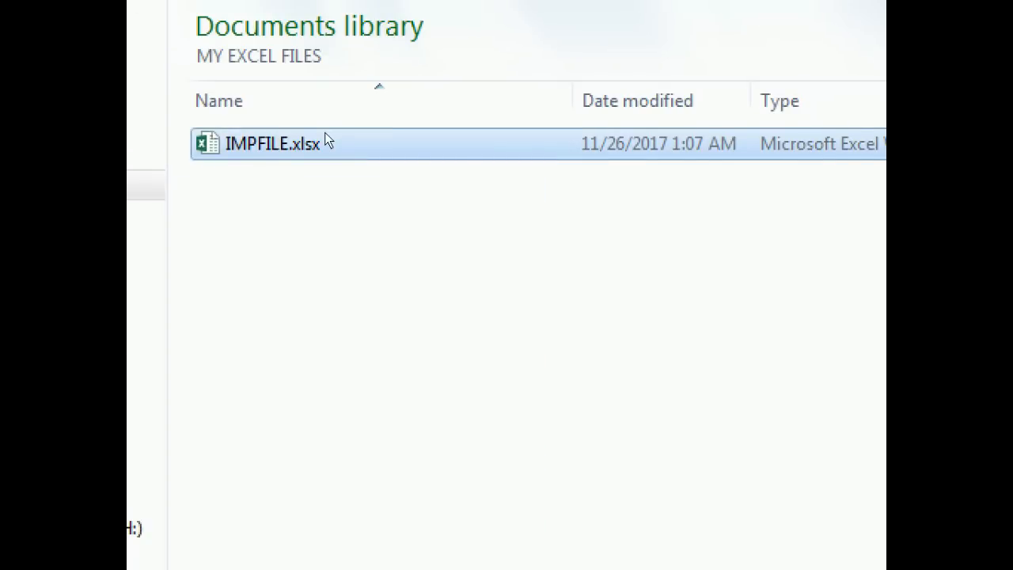
{"action": "right_click", "coordinate": [324, 132]}
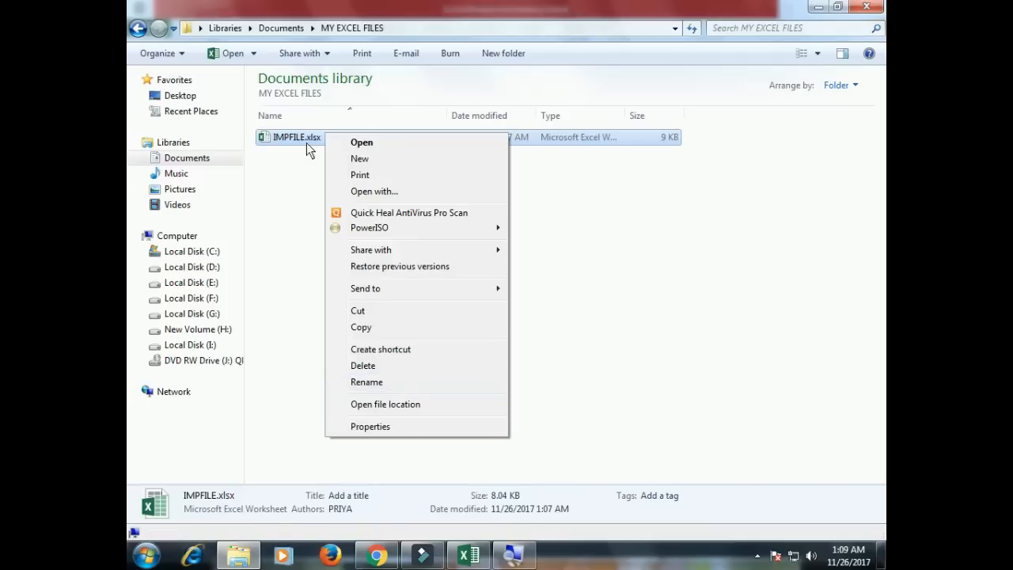
Rename IMPFILE.xlsx to IMPFILE.zip and confirm the extension change.
{"action": "left_click", "coordinate": [372, 380]}
{"action": "key", "text": "End"}
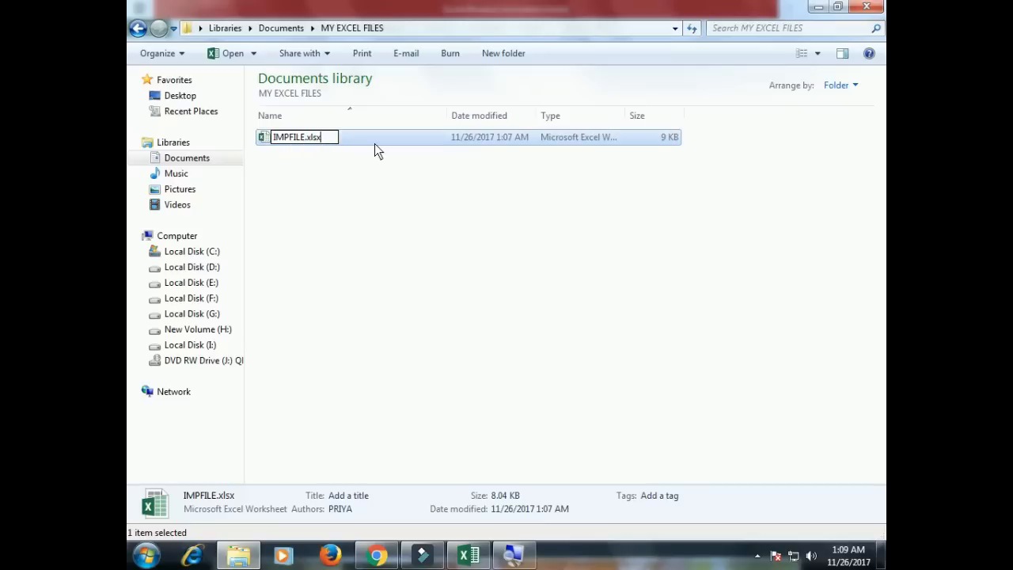
{"action": "key", "text": "BackSpace"}
{"action": "key", "text": "BackSpace"}
{"action": "key", "text": "BackSpace"}
{"action": "key", "text": "BackSpace"}
{"action": "type", "text": "zip"}
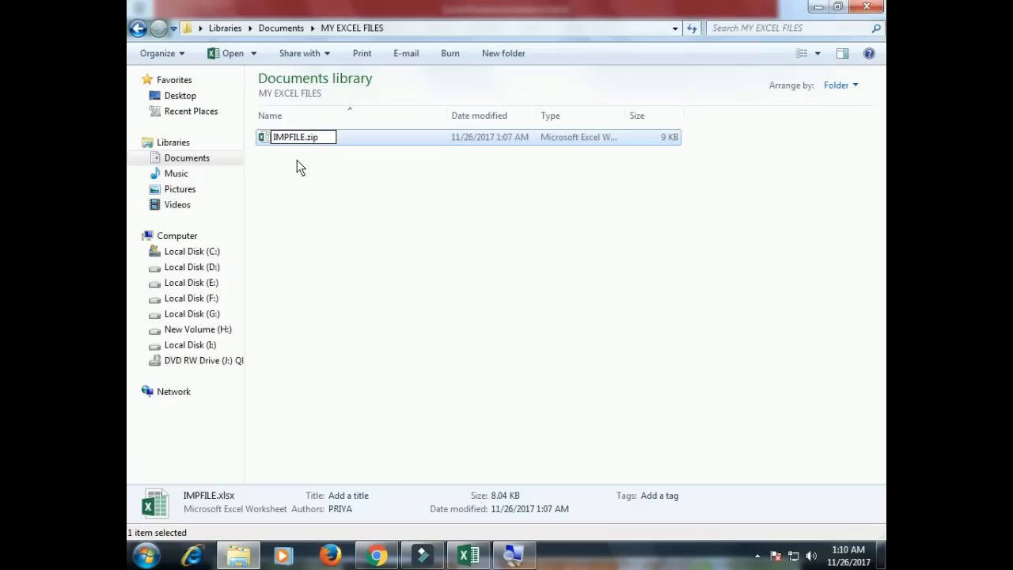
{"action": "key", "text": "Return"}
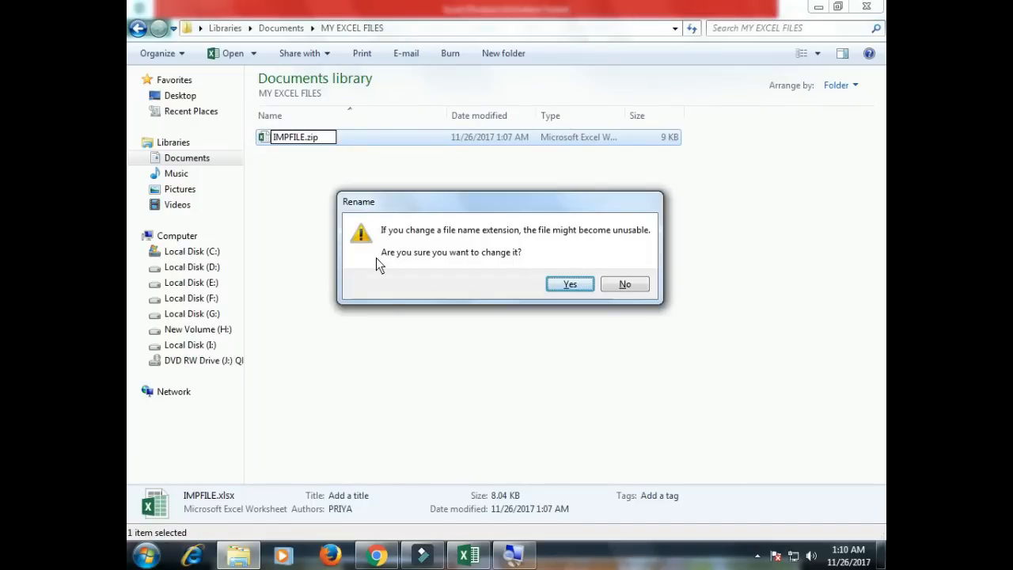
{"action": "key", "text": "Return"}
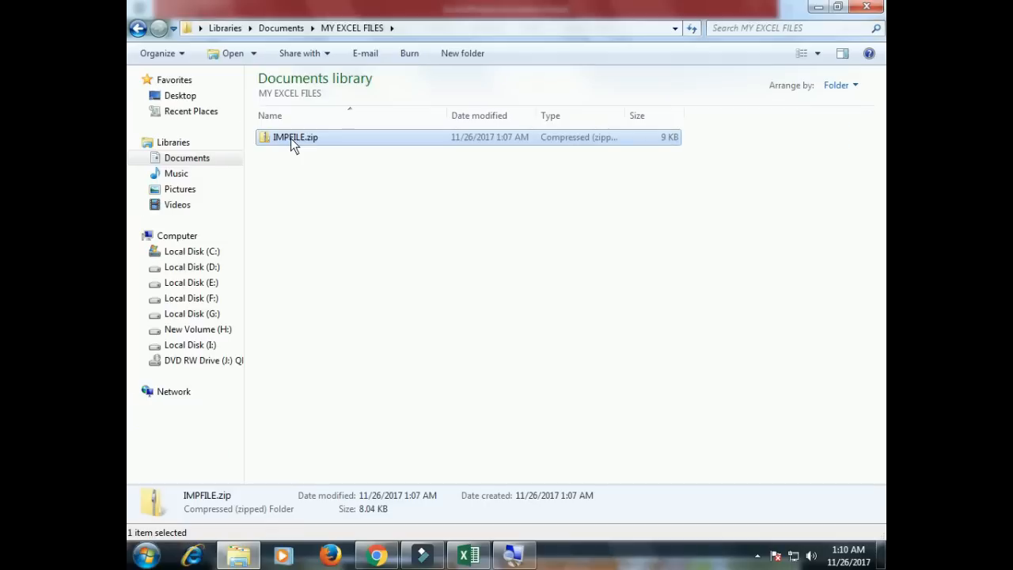
Extract All from IMPFILE.zip into the suggested IMPFILE folder.
{"action": "right_click", "coordinate": [291, 138]}
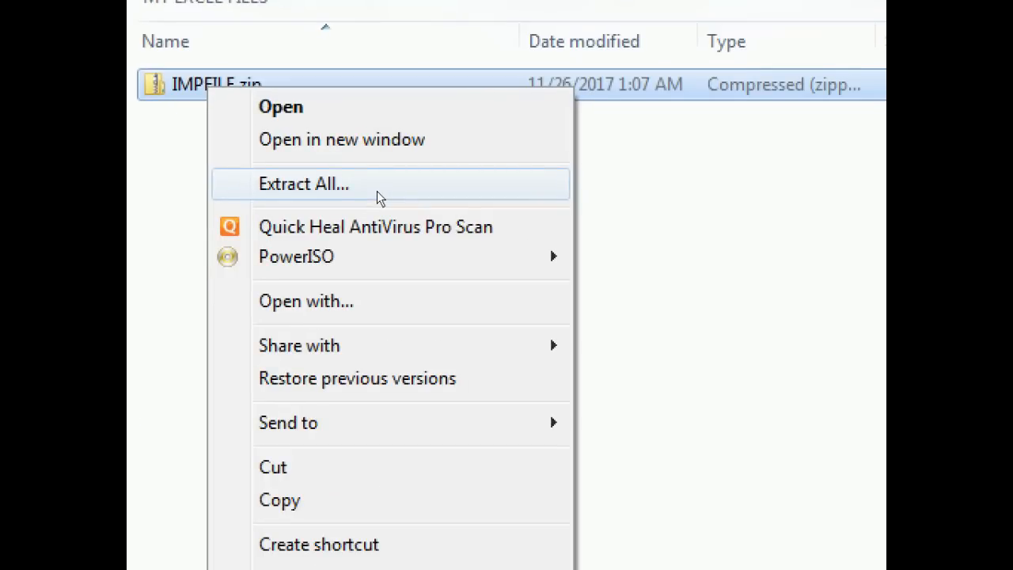
{"action": "left_click", "coordinate": [376, 191]}
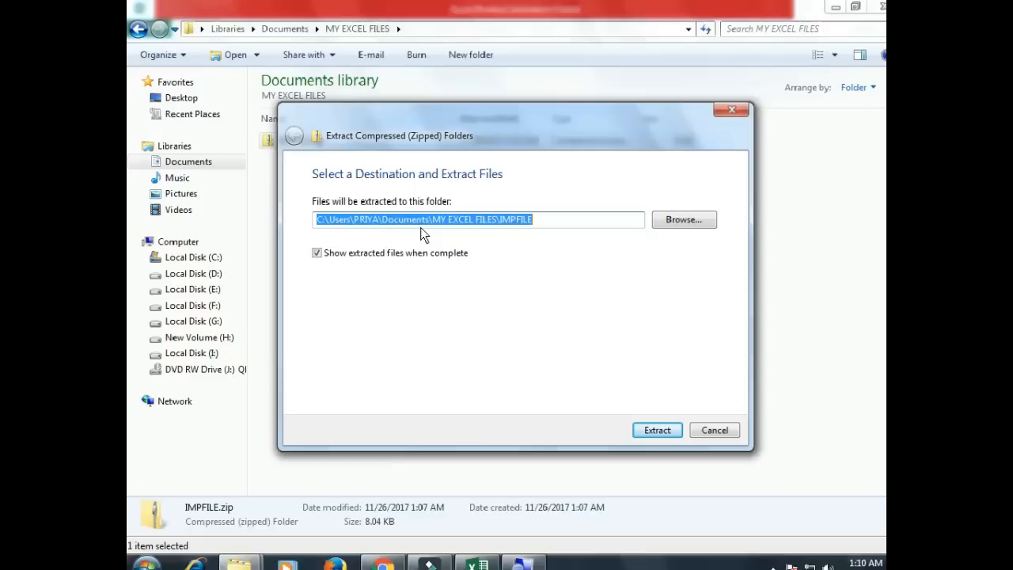
{"action": "left_click", "coordinate": [650, 422]}
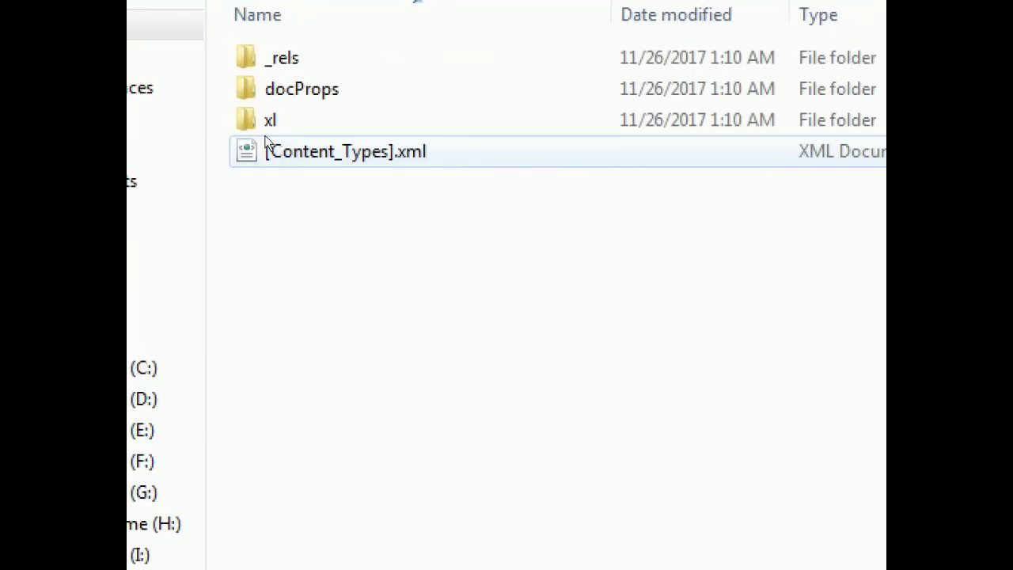
Open the extracted xl\worksheets folder and select sheet1.xml.
{"action": "left_click", "coordinate": [288, 130]}
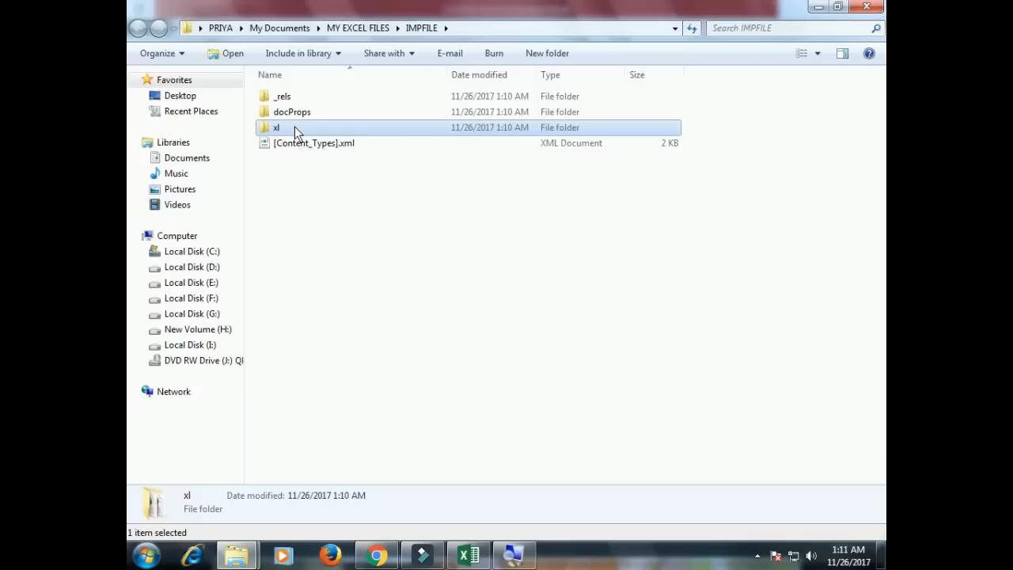
{"action": "double_click", "coordinate": [295, 129]}
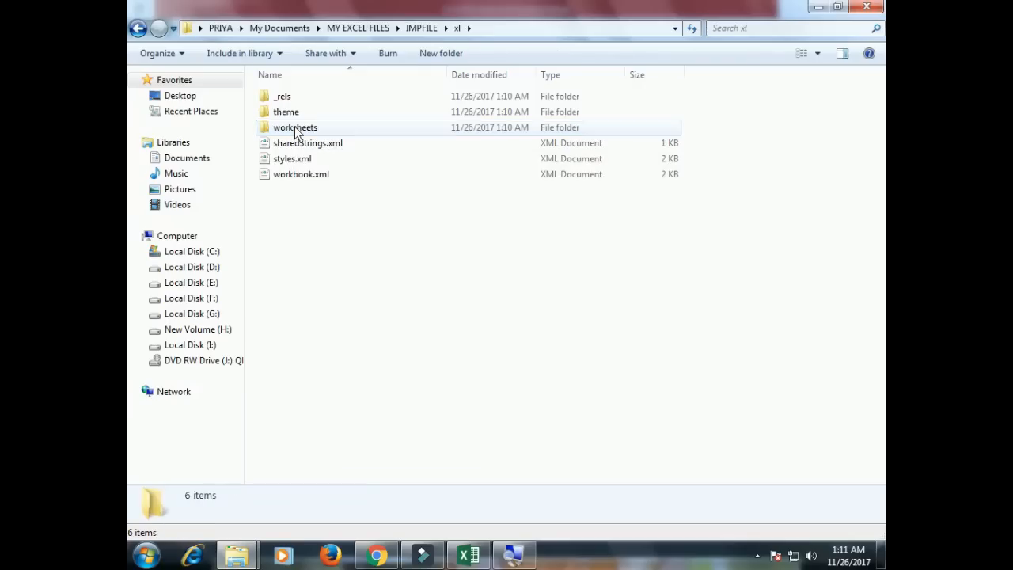
{"action": "left_click", "coordinate": [307, 134]}
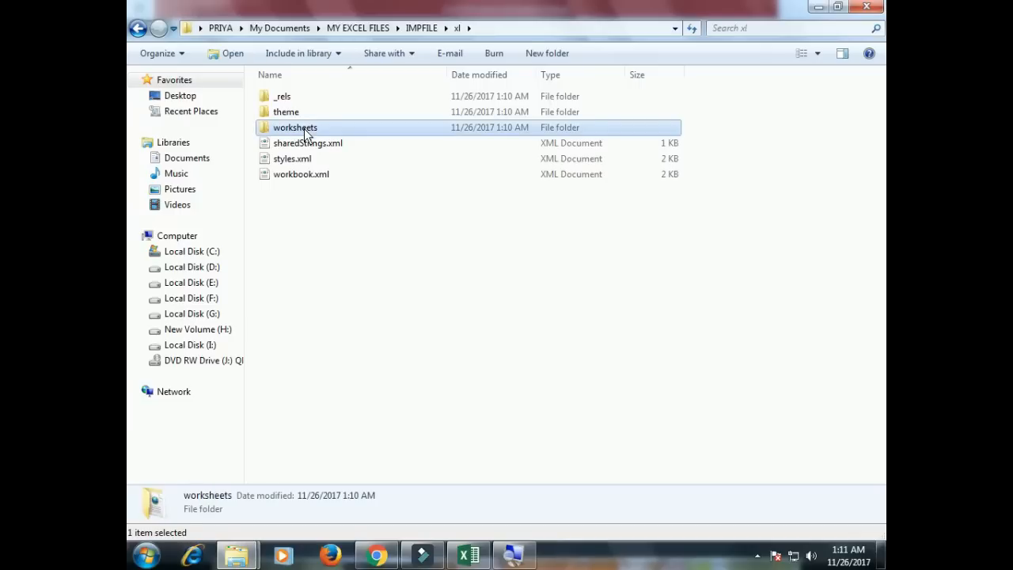
{"action": "double_click", "coordinate": [304, 130]}
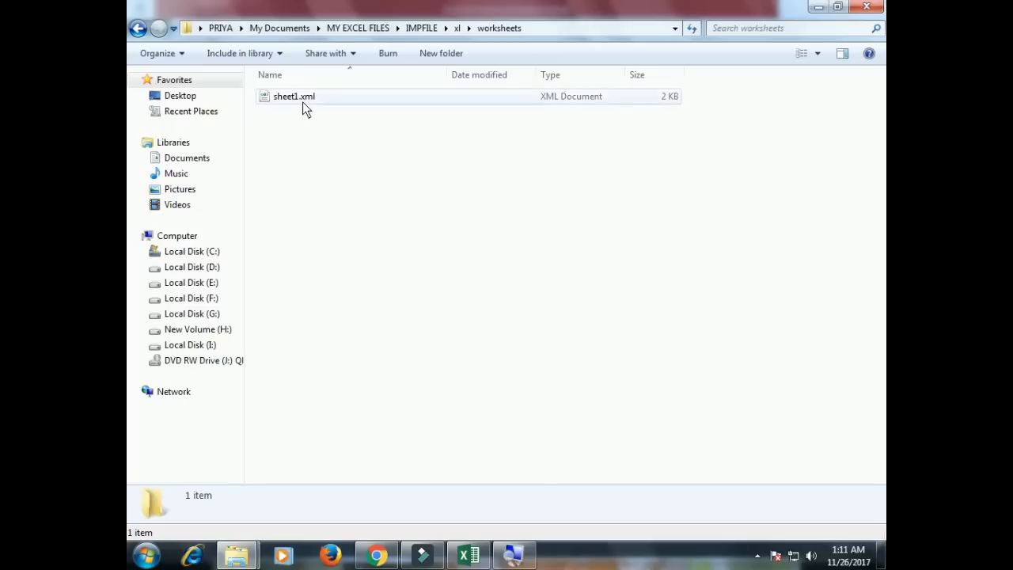
{"action": "left_click", "coordinate": [303, 103]}
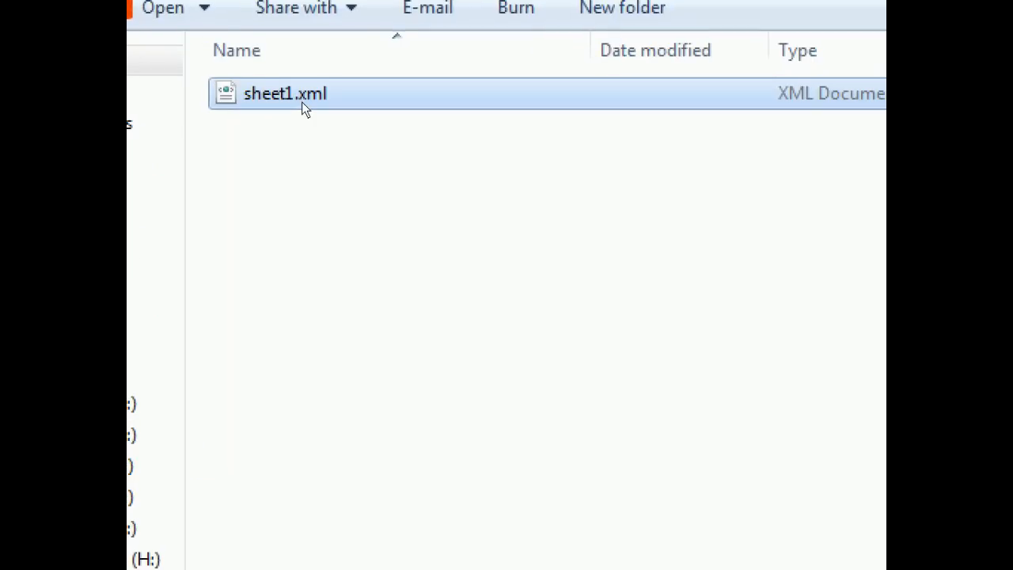
Open sheet1.xml with WordPad via its Open with menu.
{"action": "right_click", "coordinate": [303, 103]}
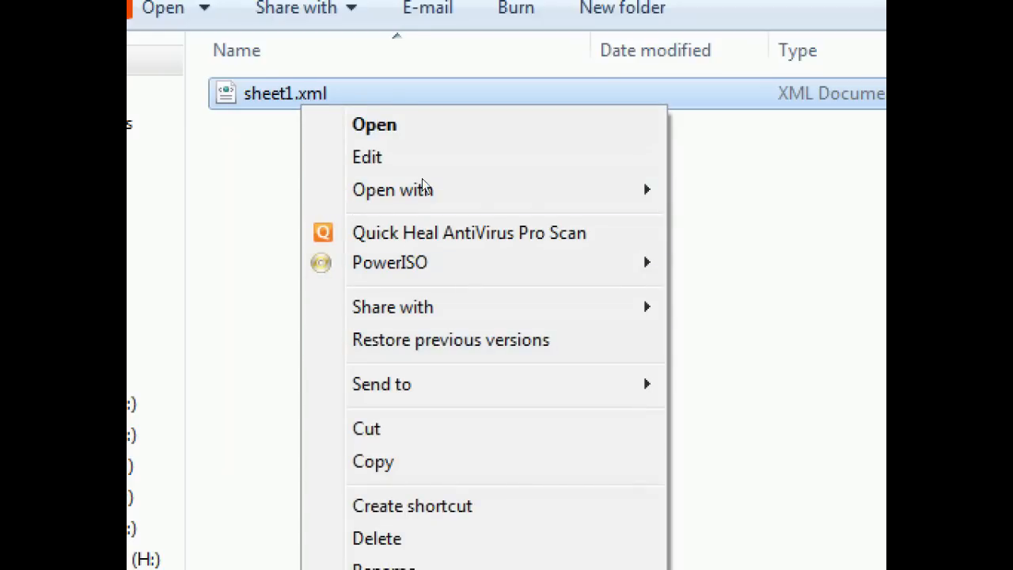
{"action": "mouse_move", "coordinate": [468, 156]}
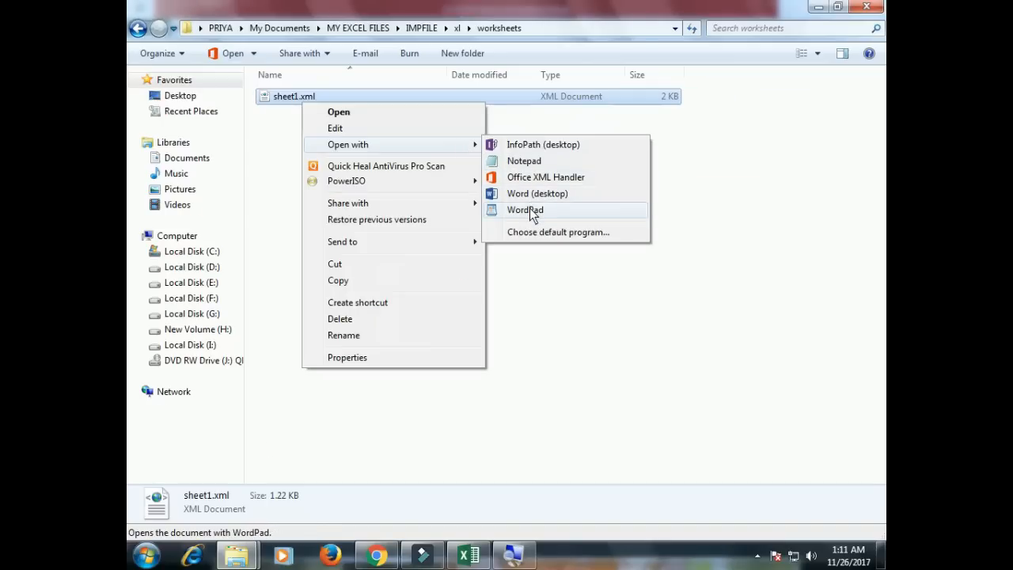
{"action": "left_click", "coordinate": [525, 210]}
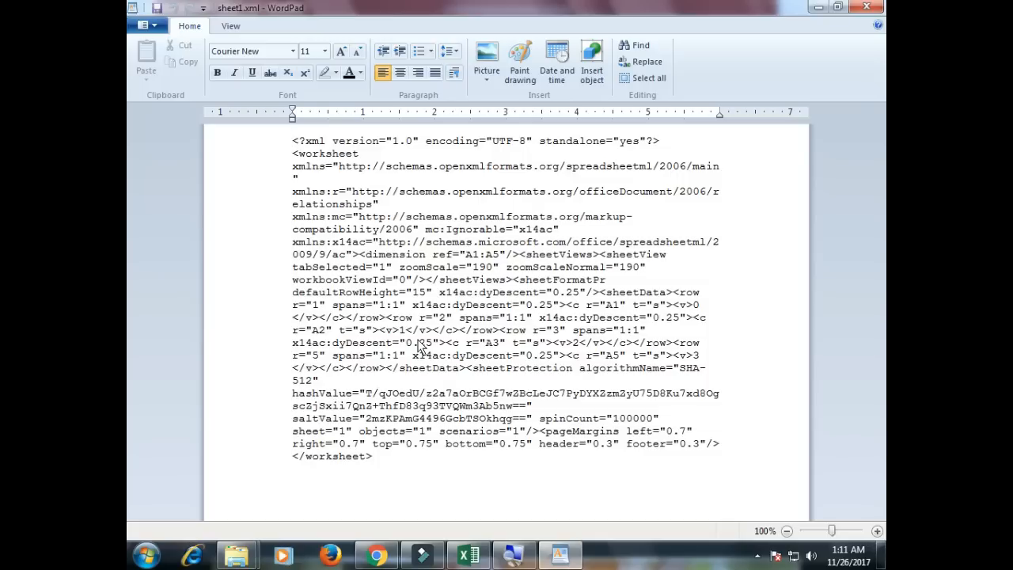
Search sheet1.xml for 'protection' to jump to the sheetProtection element.
{"action": "key", "text": "ctrl+f"}
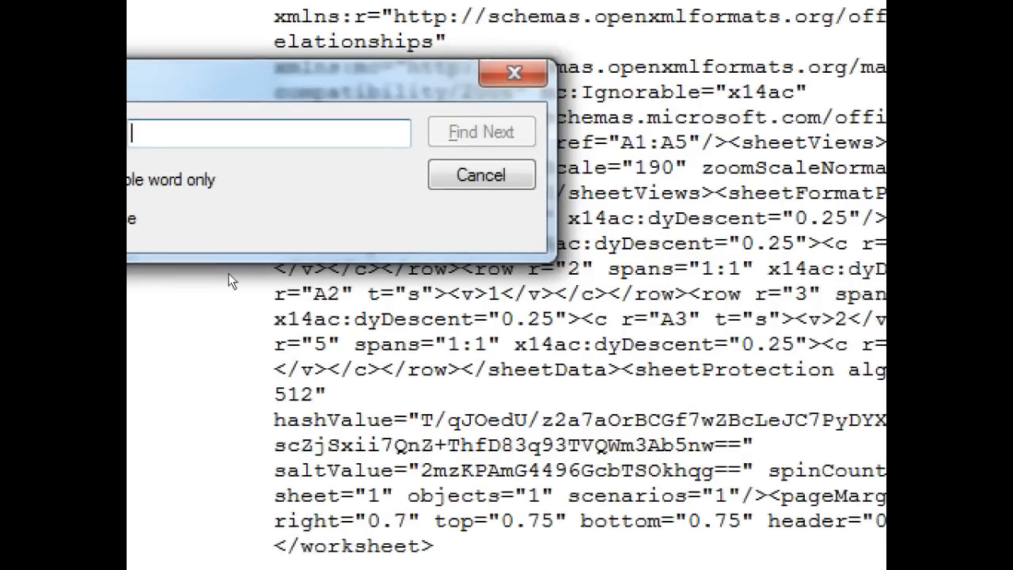
{"action": "type", "text": "pro"}
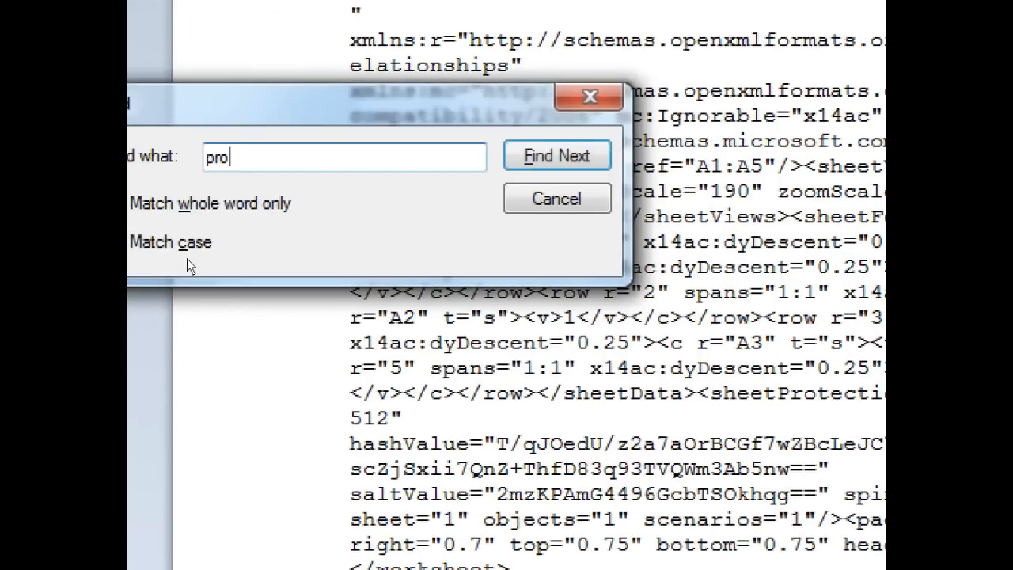
{"action": "type", "text": "tection"}
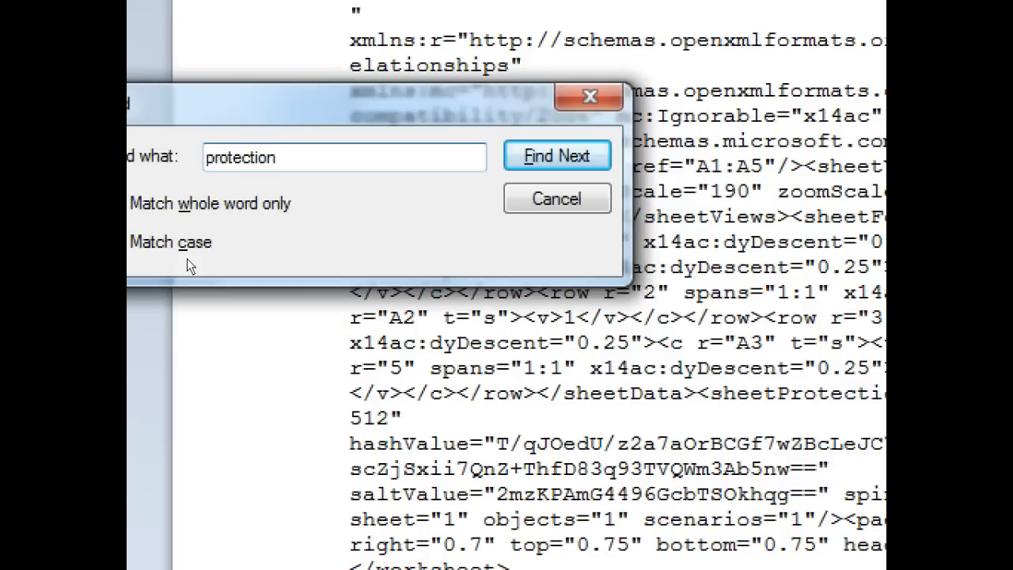
{"action": "key", "text": "Return"}
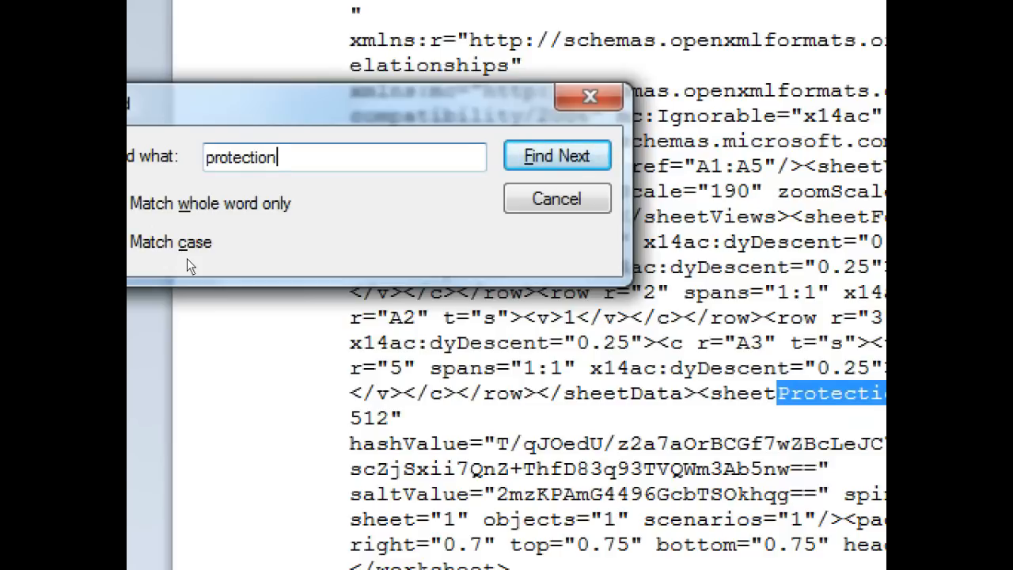
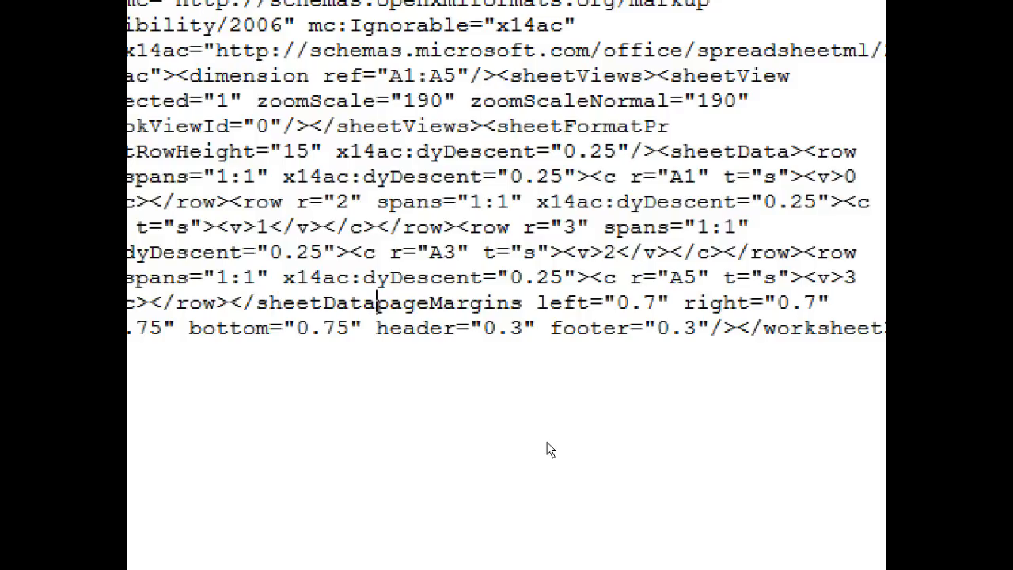
Insert '><' so </sheetData> is directly followed by a bracketed <pageMargins, with sheetProtection gone.
{"action": "type", "text": "><"}
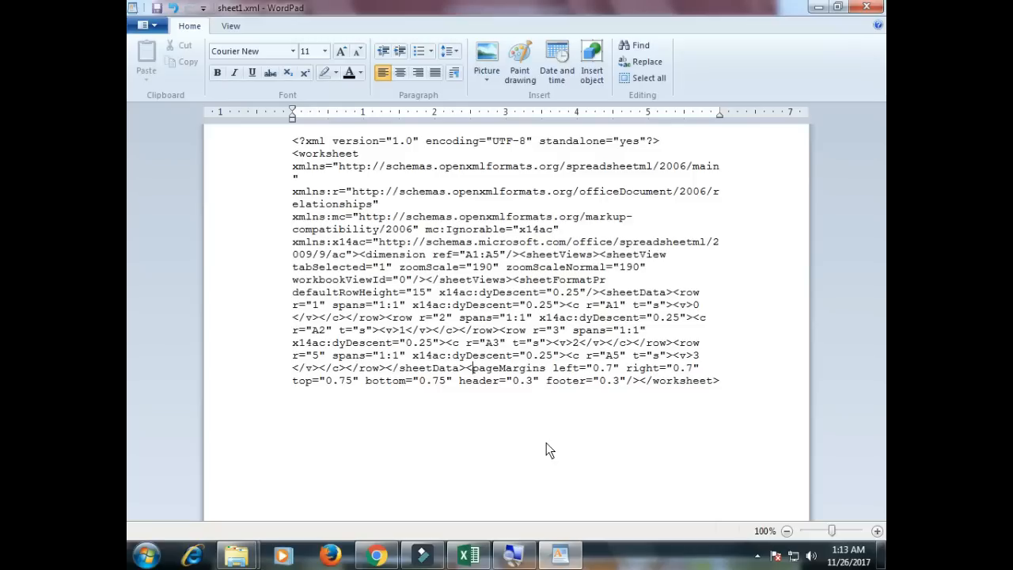
{"action": "left_click", "coordinate": [546, 442]}
Close WordPad and return to the IMPFILE folder with nothing selected.
{"action": "left_click", "coordinate": [866, 7]}
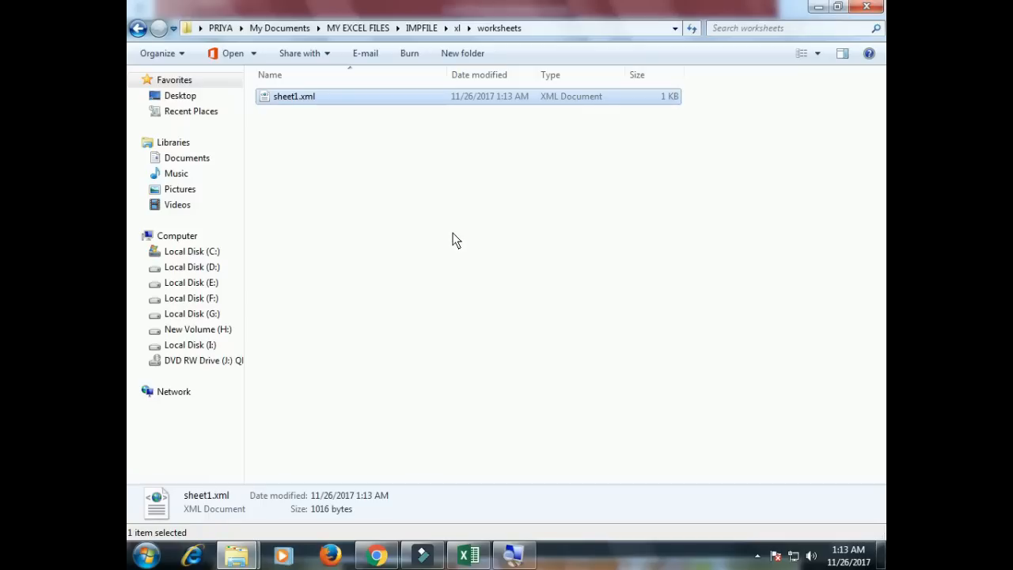
{"action": "left_click", "coordinate": [137, 30]}
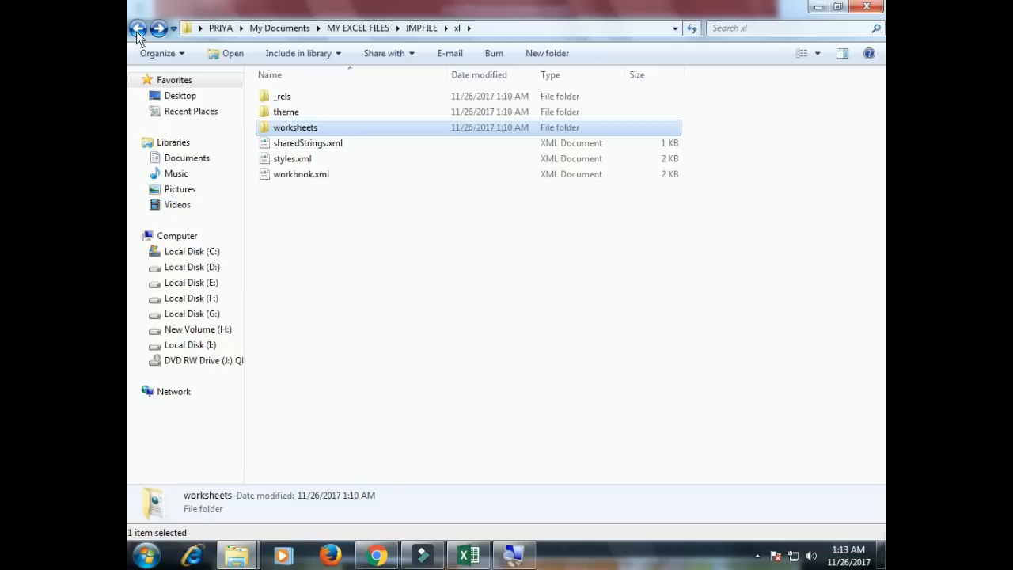
{"action": "left_click", "coordinate": [136, 31]}
{"action": "left_click", "coordinate": [360, 229]}
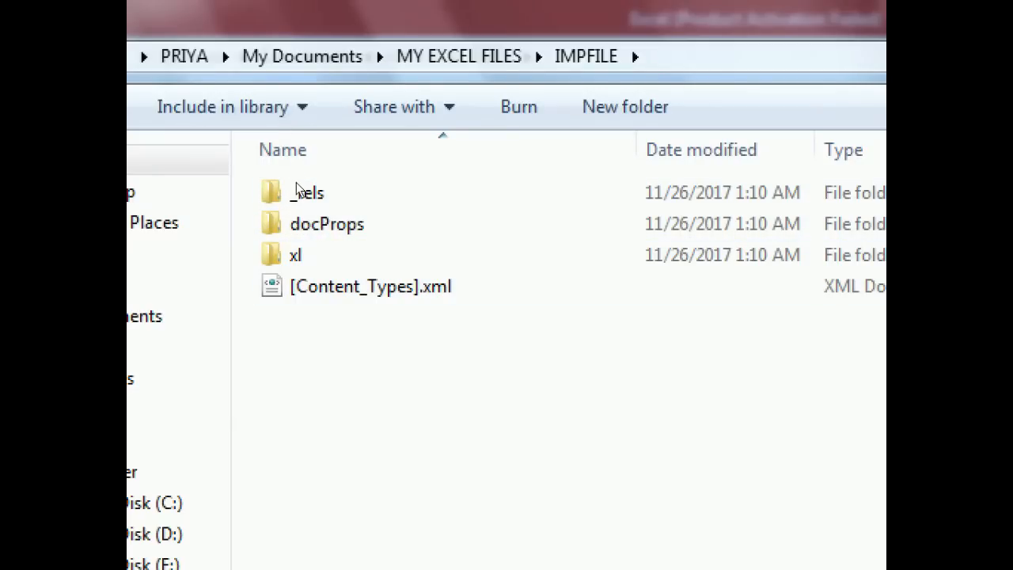
Compress _rels, docProps, xl and [Content_Types].xml into _rels.zip via Send to > Compressed (zipped) folder.
{"action": "left_click_drag", "start_coordinate": [335, 365], "coordinate": [294, 212]}
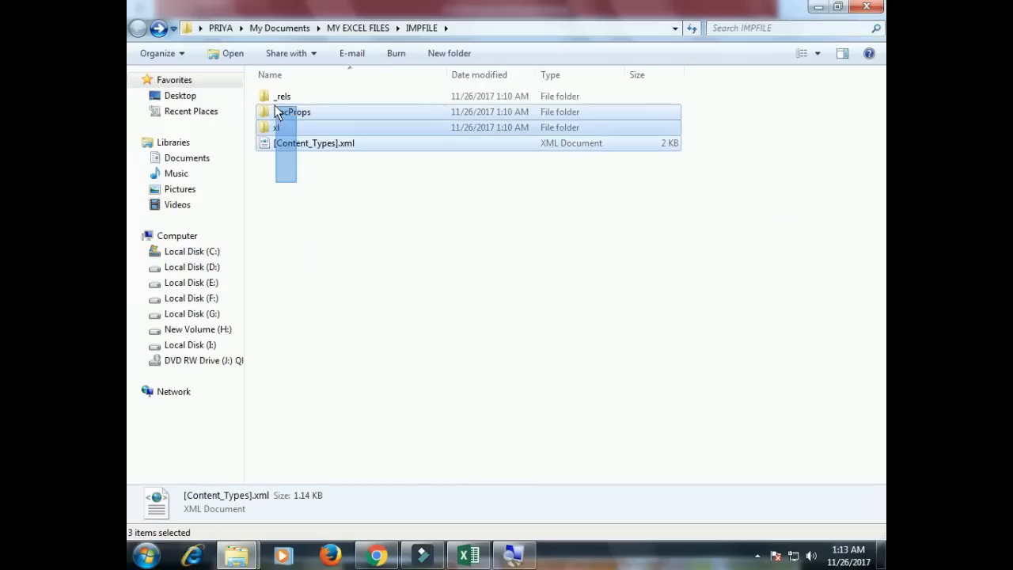
{"action": "left_click_drag", "start_coordinate": [277, 111], "coordinate": [270, 93]}
{"action": "left_click_drag", "start_coordinate": [325, 197], "coordinate": [287, 100]}
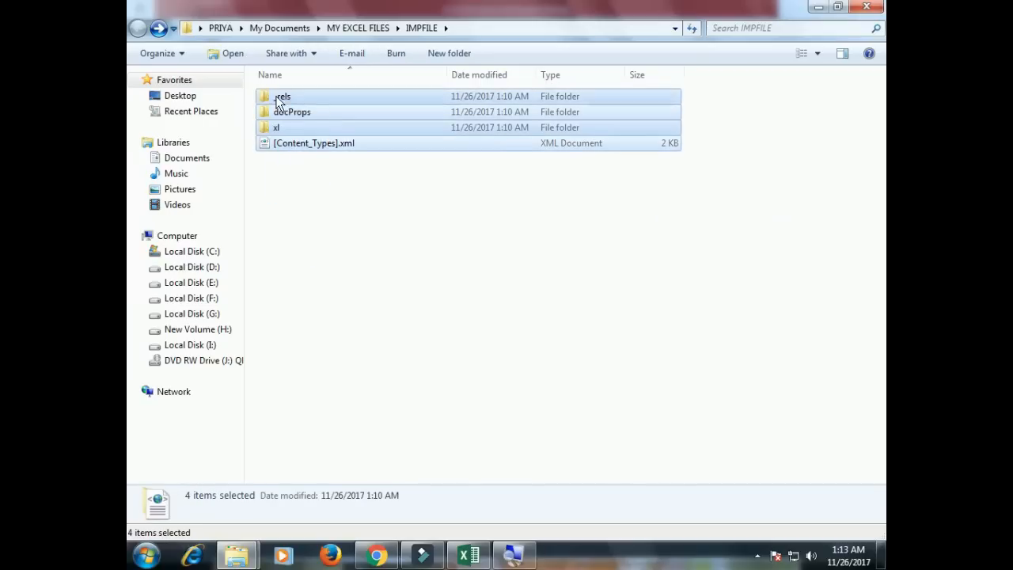
{"action": "right_click", "coordinate": [296, 98]}
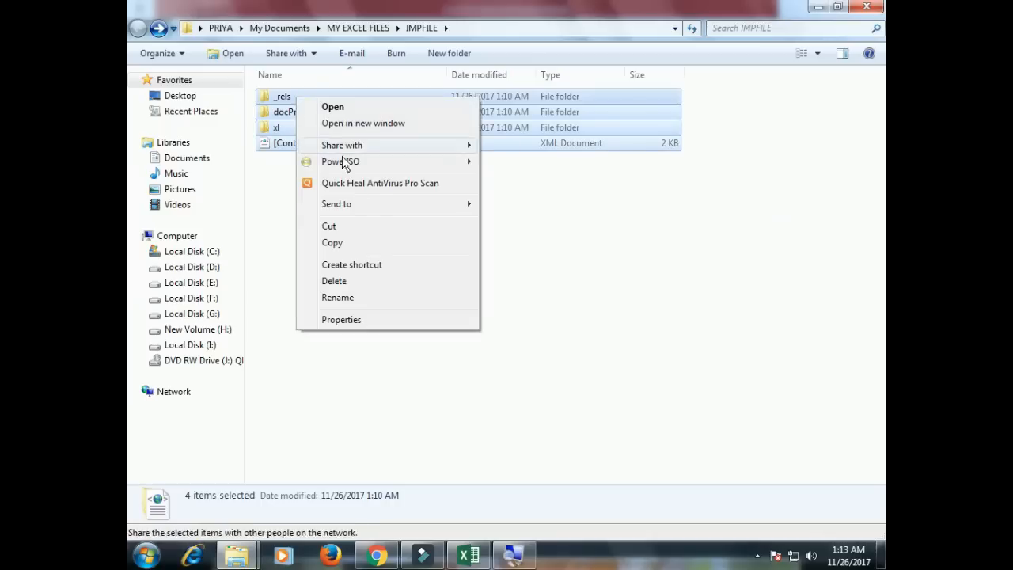
{"action": "mouse_move", "coordinate": [369, 205]}
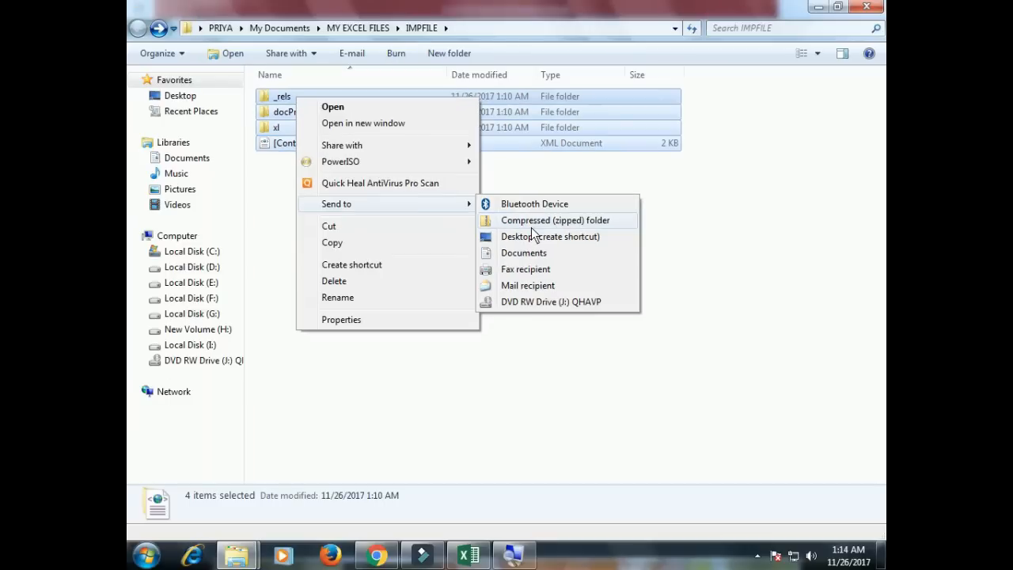
{"action": "left_click", "coordinate": [531, 225]}
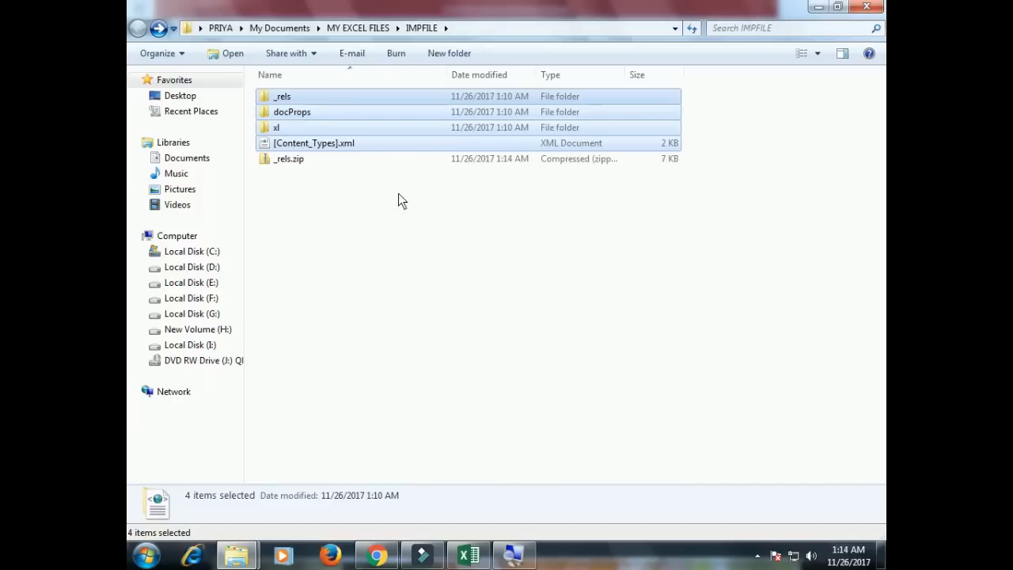
{"action": "left_click", "coordinate": [293, 163]}
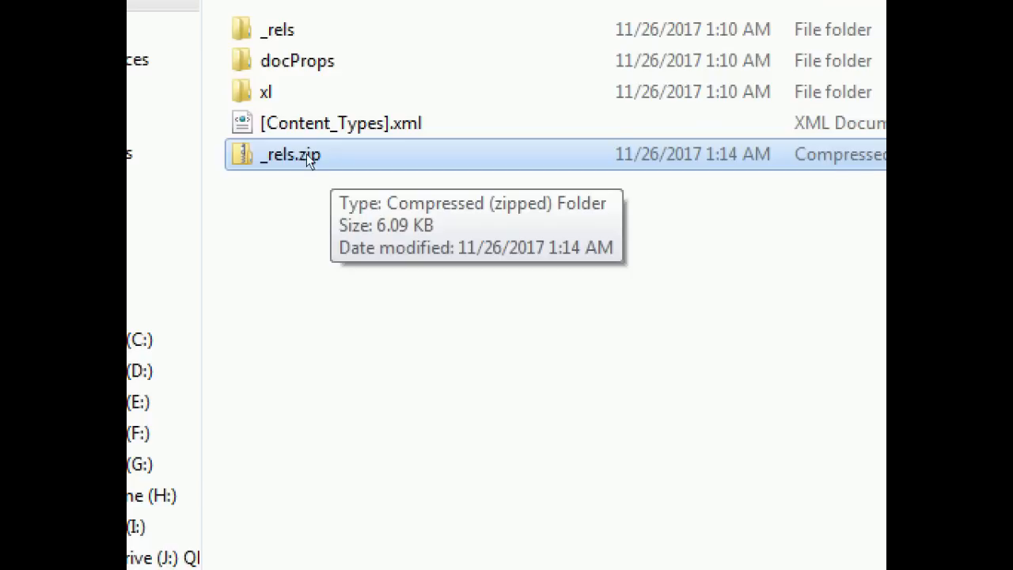
Rename _rels.zip to finalfile.xlsx and accept the extension-change warning.
{"action": "right_click", "coordinate": [315, 155]}
{"action": "key", "text": "Down"}
{"action": "key", "text": "Down"}
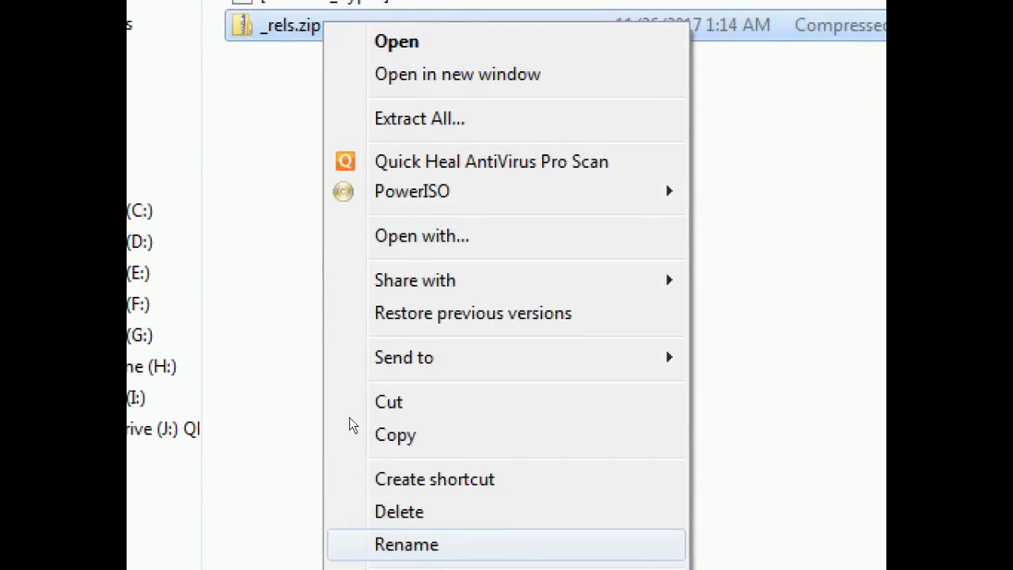
{"action": "key", "text": "Return"}
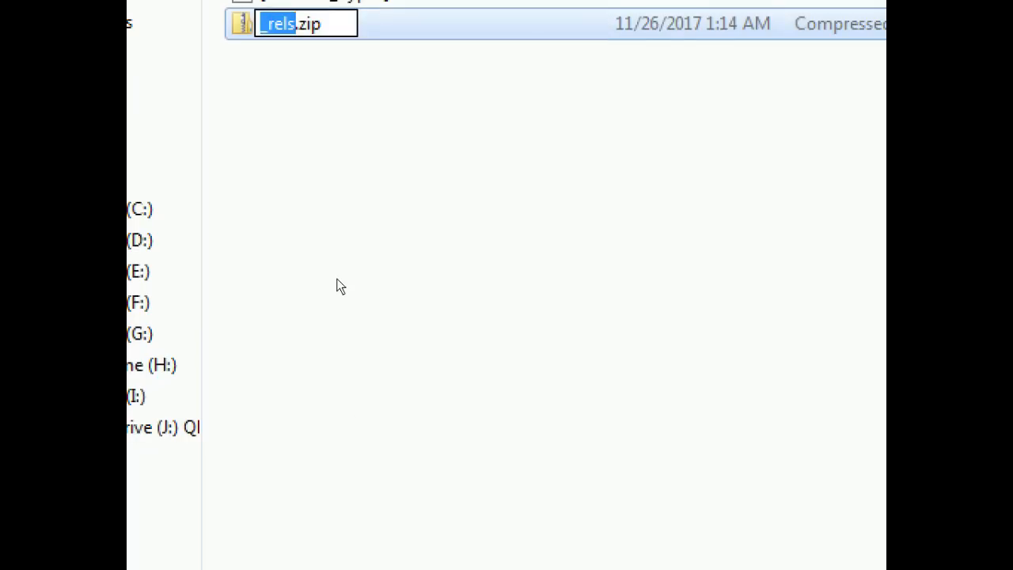
{"action": "key", "text": "Right"}
{"action": "key", "text": "Right"}
{"action": "key", "text": "Right"}
{"action": "key", "text": "Right"}
{"action": "key", "text": "Right"}
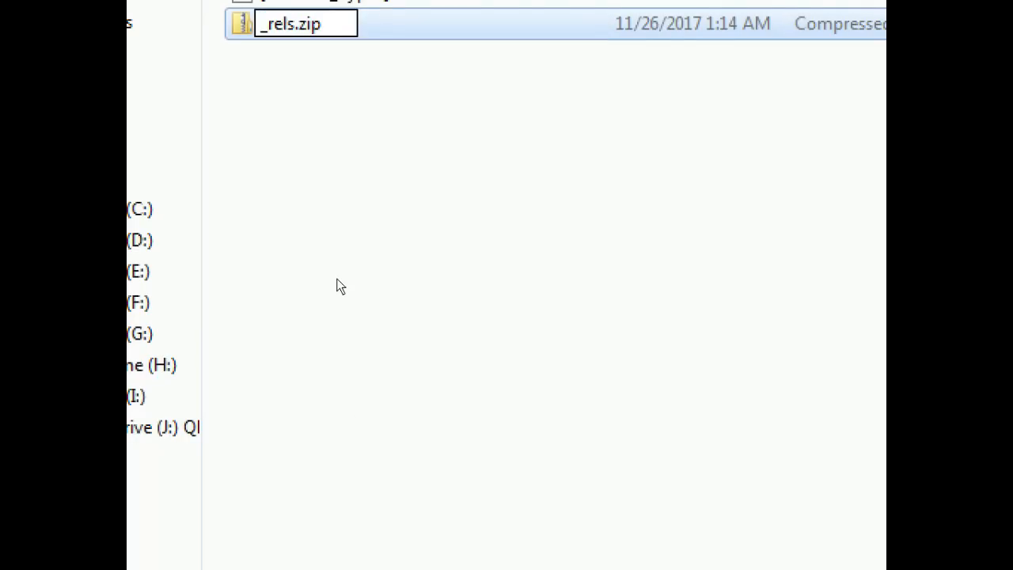
{"action": "key", "text": "BackSpace"}
{"action": "key", "text": "BackSpace"}
{"action": "key", "text": "BackSpace"}
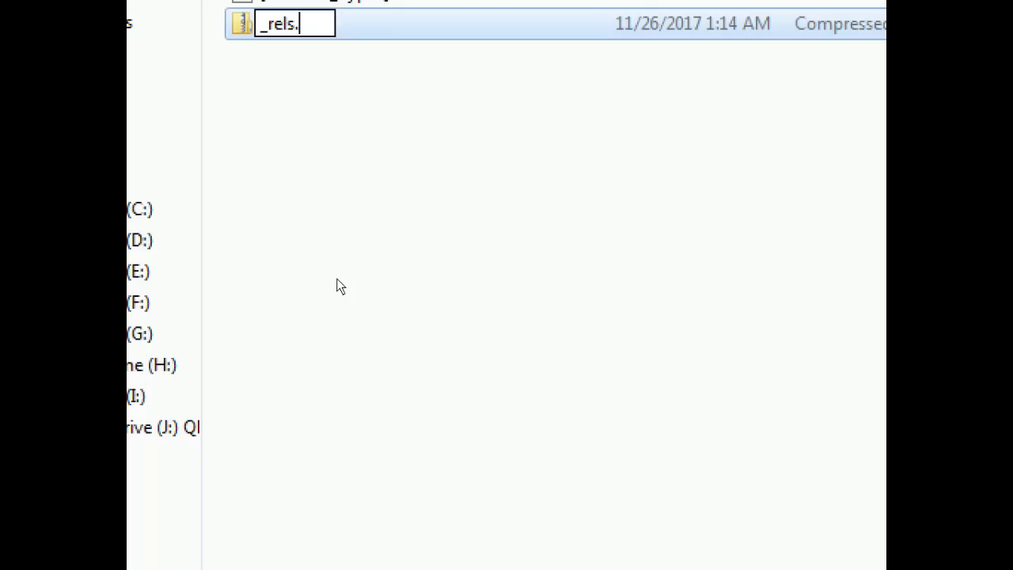
{"action": "type", "text": "xls"}
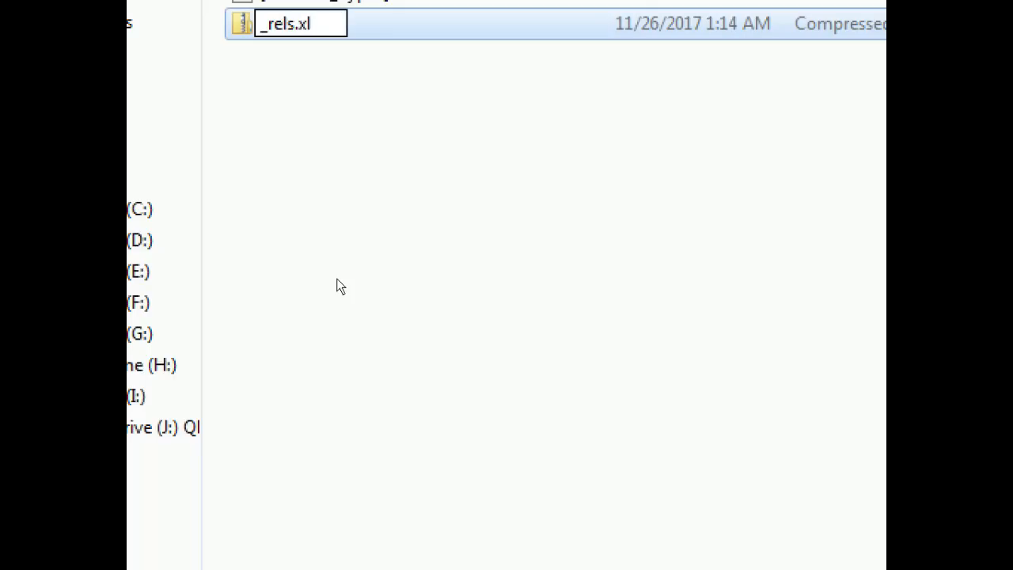
{"action": "type", "text": "x"}
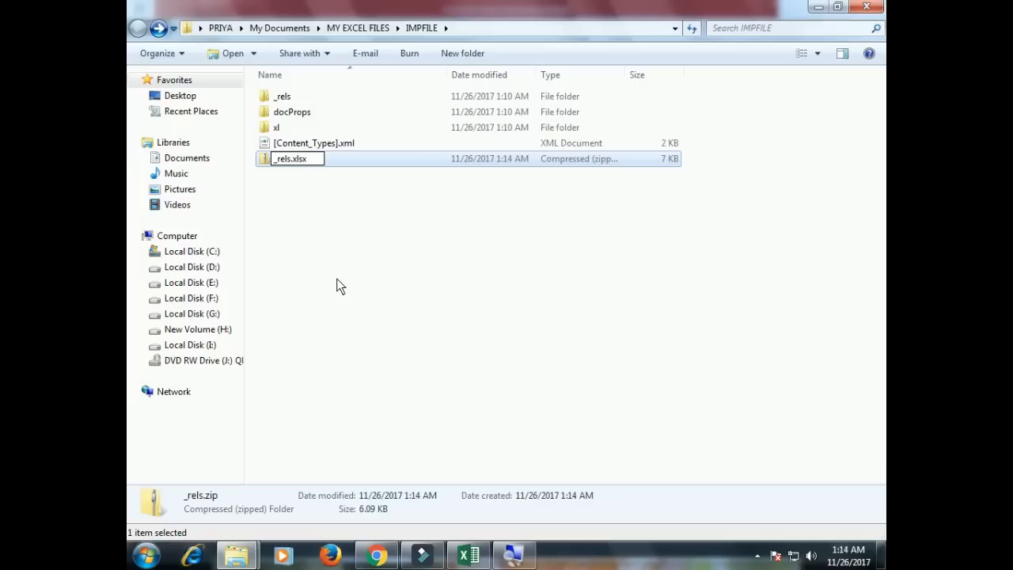
{"action": "key", "text": "BackSpace"}
{"action": "key", "text": "BackSpace"}
{"action": "key", "text": "BackSpace"}
{"action": "key", "text": "BackSpace"}
{"action": "type", "text": "finalfile"}
{"action": "key", "text": "Return"}
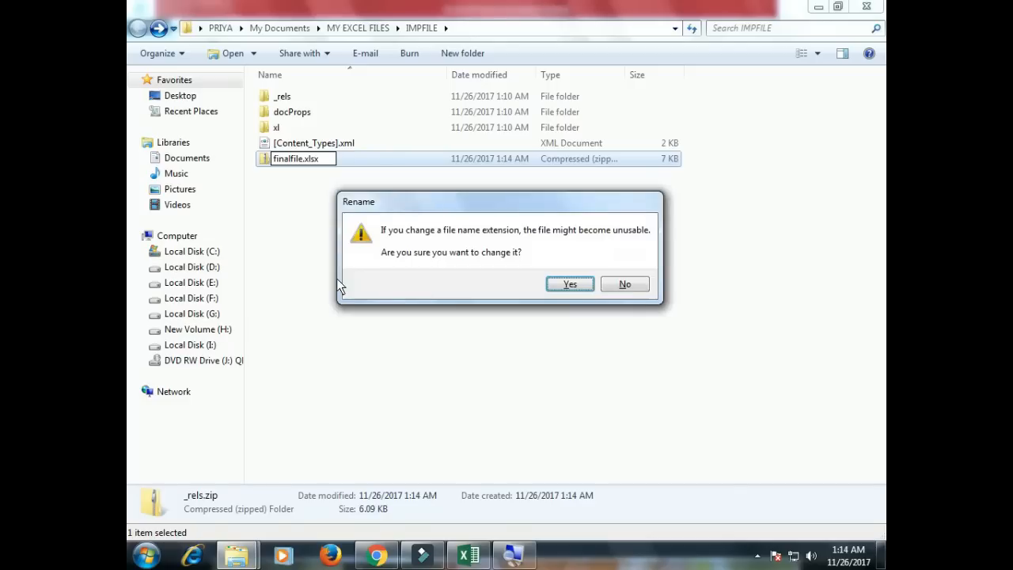
{"action": "key", "text": "Return"}
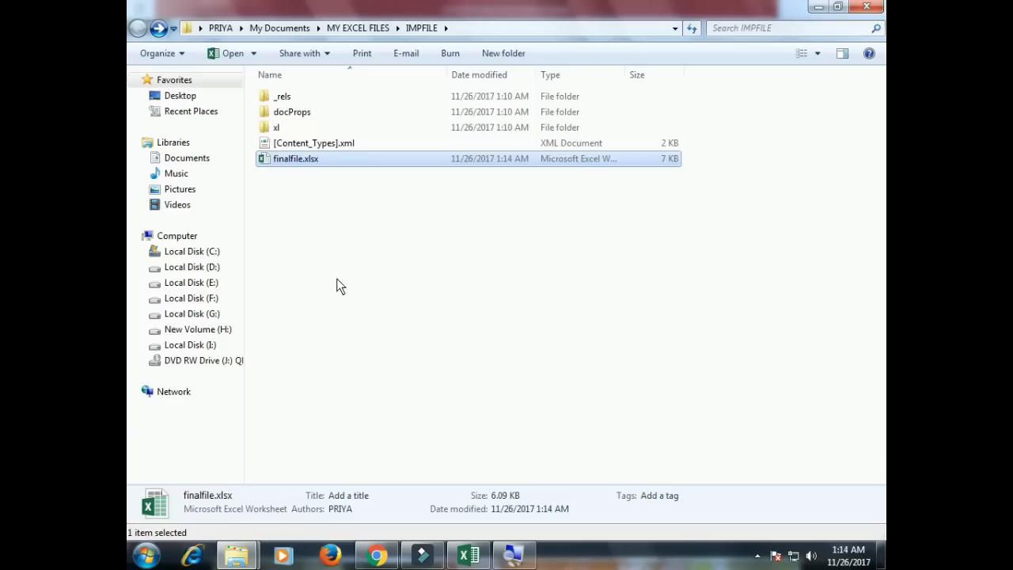
Open finalfile.xlsx in Excel, then clear A1:A5 and undo to test that the sheet is editable.
{"action": "double_click", "coordinate": [307, 159]}
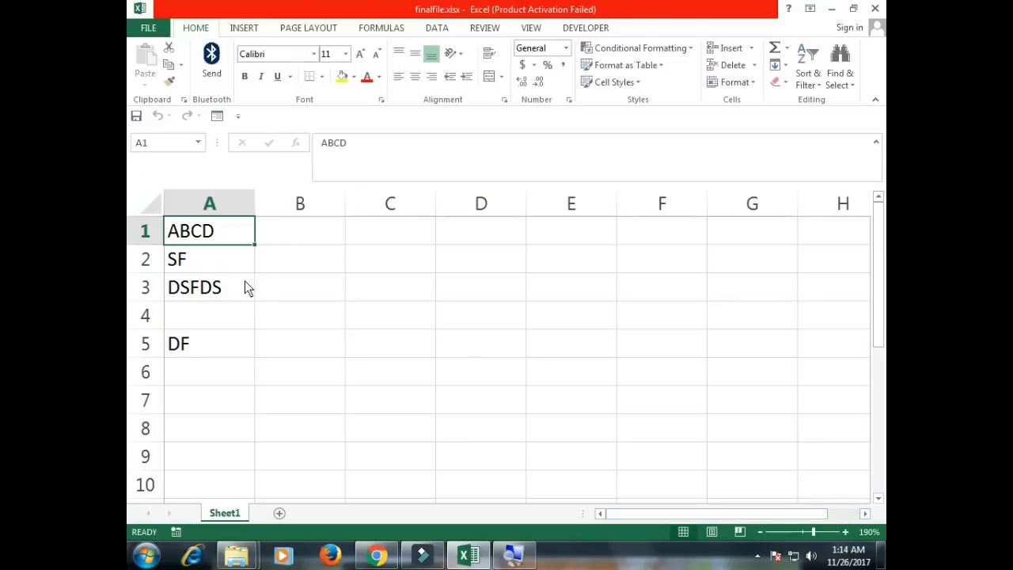
{"action": "left_click_drag", "start_coordinate": [220, 233], "coordinate": [206, 353]}
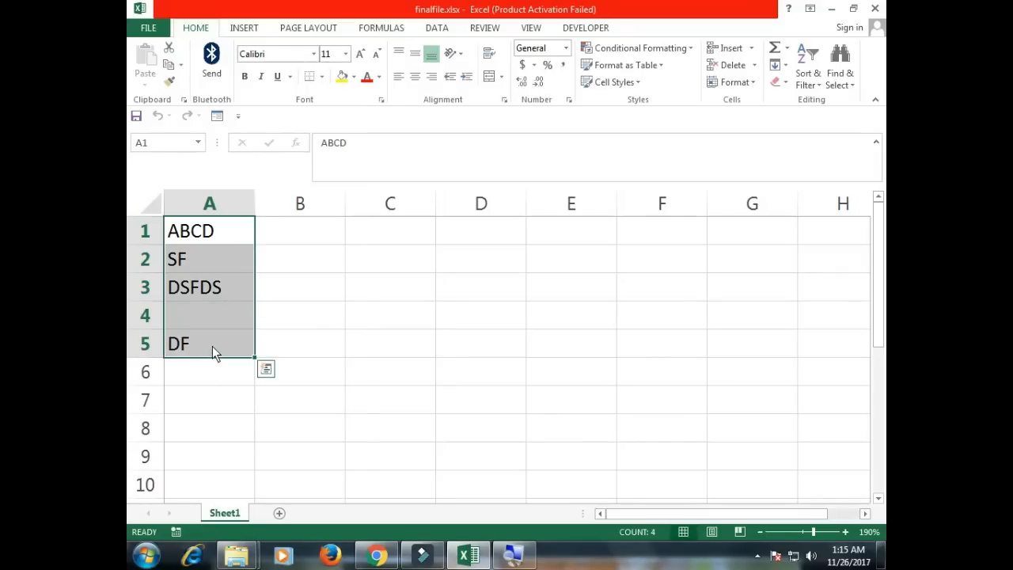
{"action": "key", "text": "Delete"}
{"action": "key", "text": "ctrl+z"}
Enter sample text: dsfds in B3, sdfds in B2 and dsf in C3.
{"action": "left_click", "coordinate": [297, 286]}
{"action": "type", "text": "dsfds"}
{"action": "left_click", "coordinate": [340, 268]}
{"action": "type", "text": "sdfds"}
{"action": "left_click", "coordinate": [400, 295]}
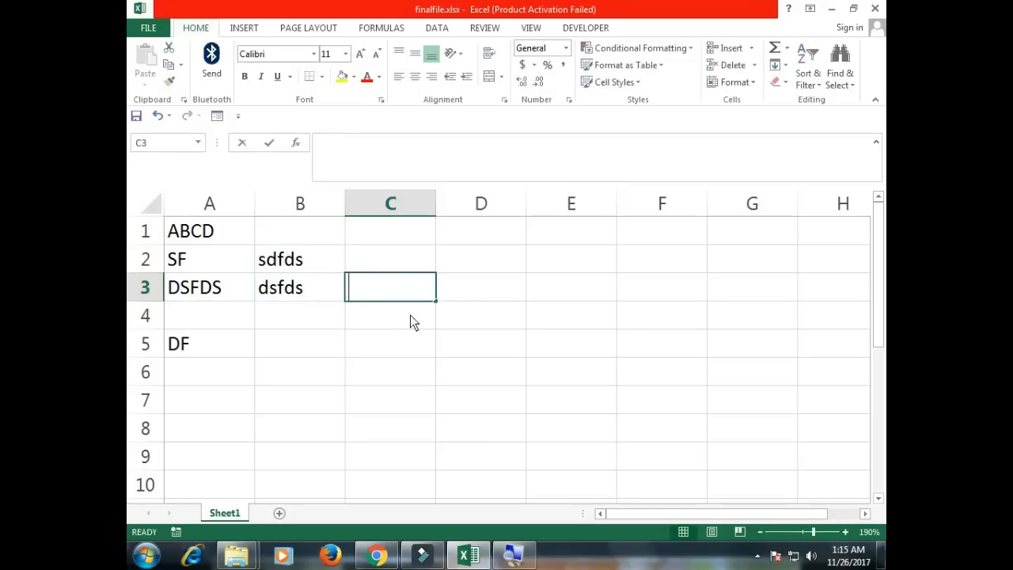
{"action": "type", "text": "dsf"}
{"action": "left_click", "coordinate": [385, 342]}
{"action": "left_click", "coordinate": [327, 348]}
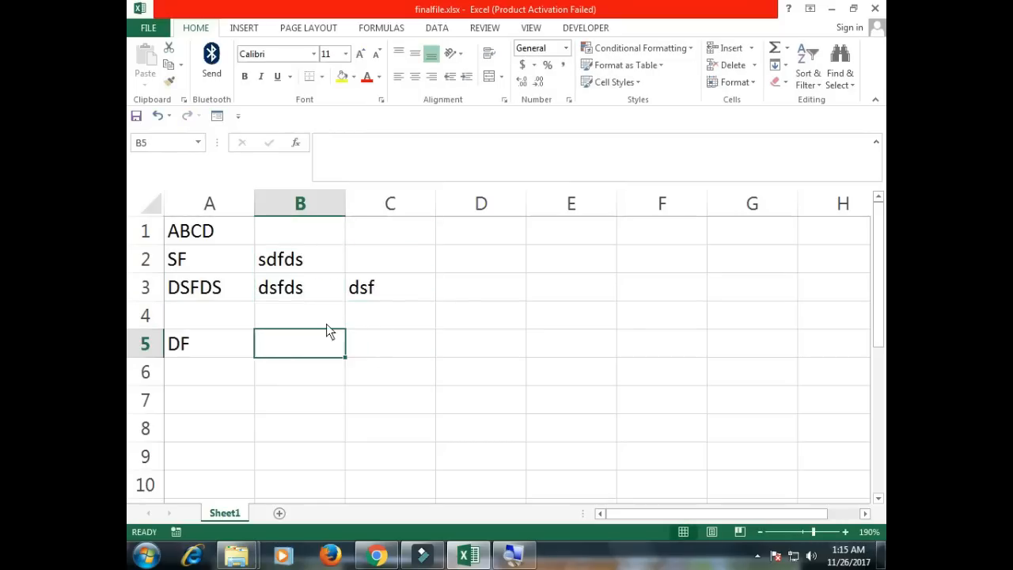
{"action": "left_click", "coordinate": [327, 324]}
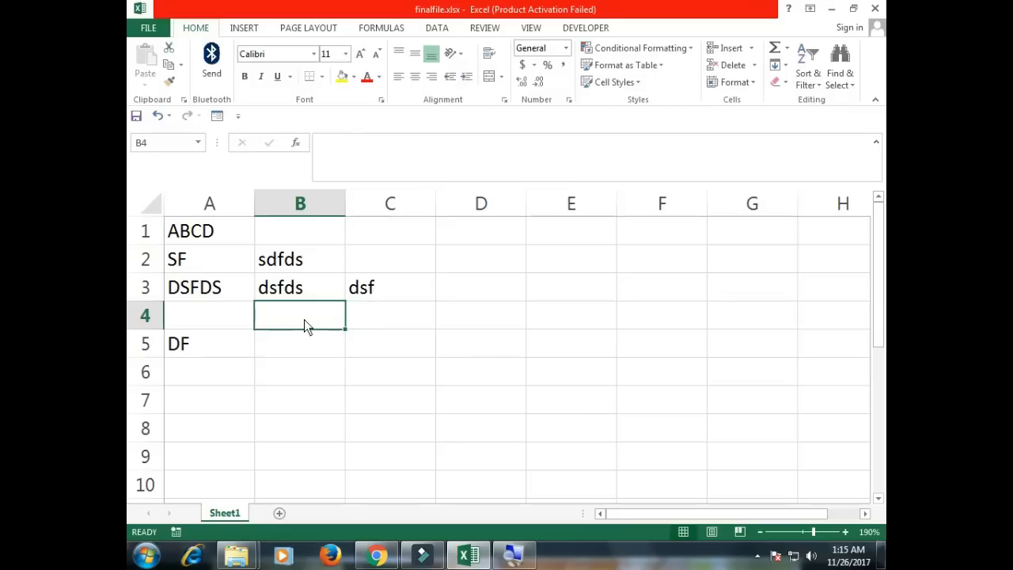